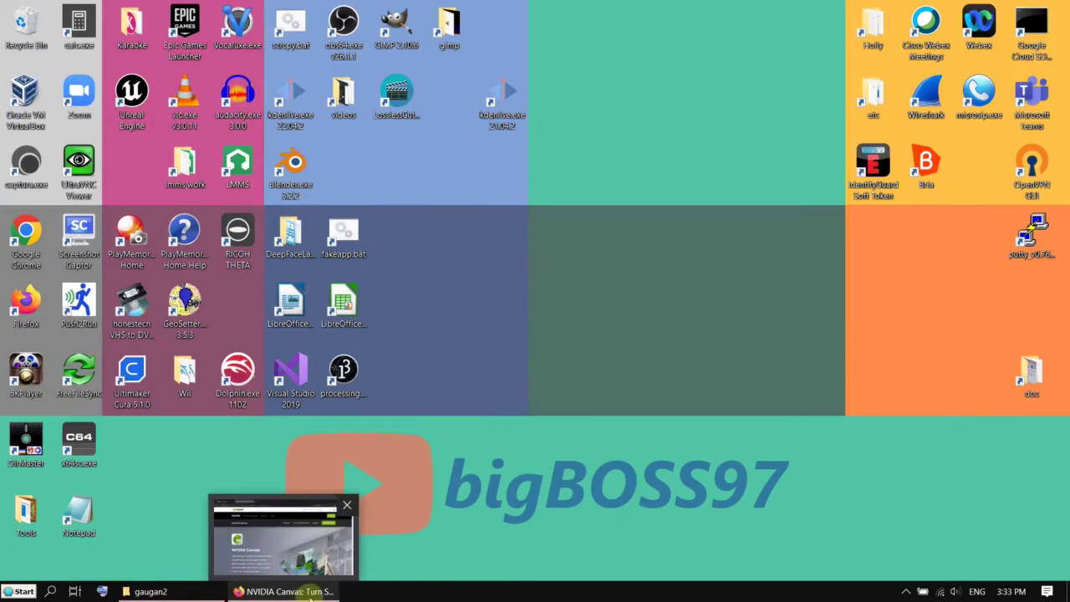
Step: Restore Firefox and scroll through the NVIDIA Canvas product page
{"action": "left_click", "coordinate": [308, 591]}
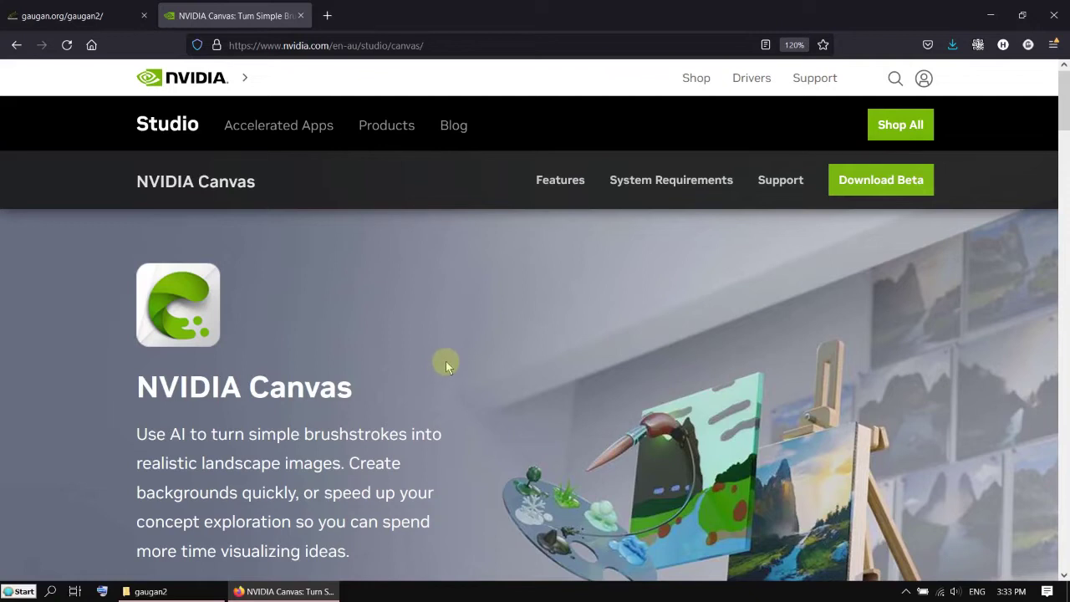
{"action": "scroll", "coordinate": [447, 361], "scroll_direction": "down", "scroll_amount": 6}
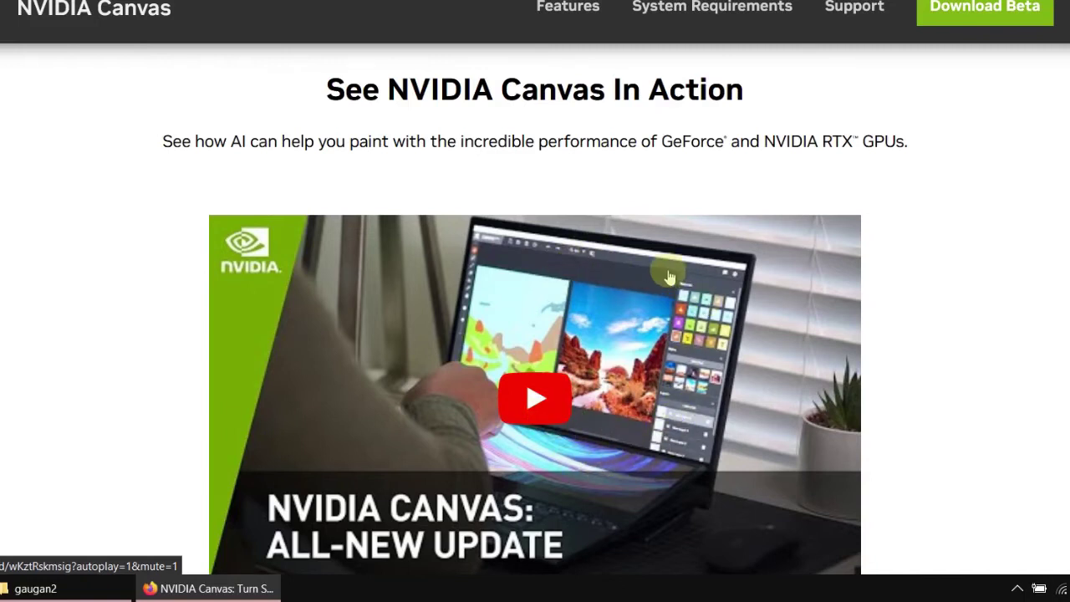
{"action": "scroll", "coordinate": [669, 276], "scroll_direction": "up", "scroll_amount": 10}
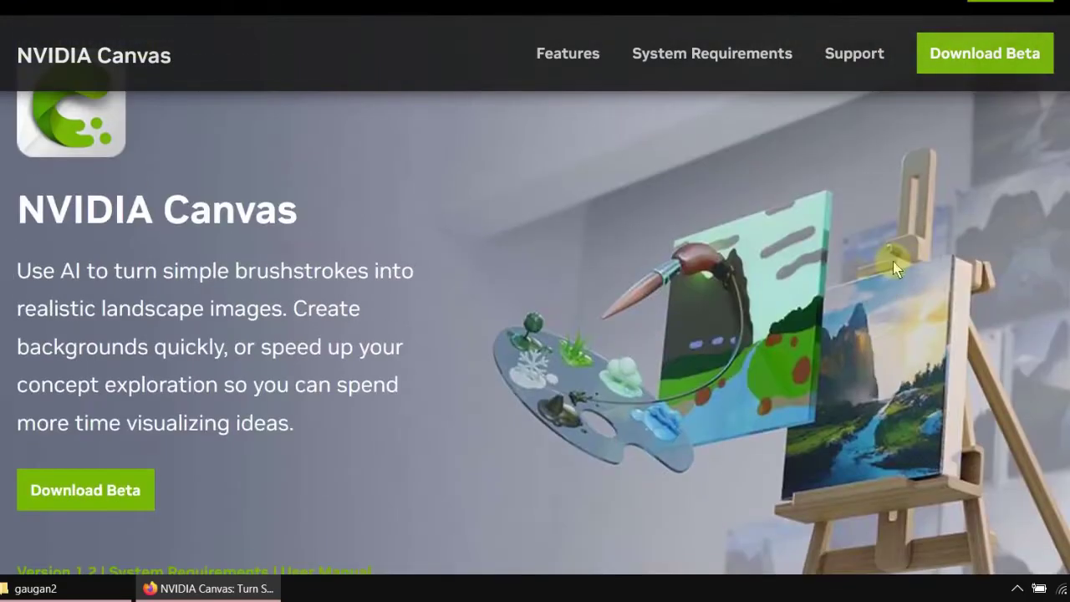
{"action": "scroll", "coordinate": [914, 258], "scroll_direction": "up", "scroll_amount": 2}
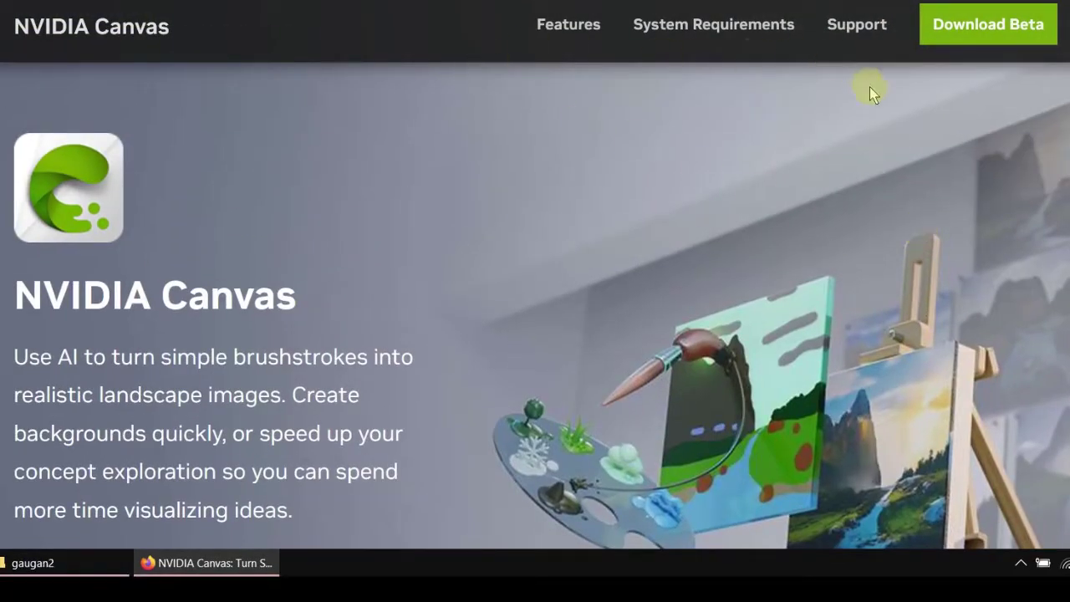
{"action": "scroll", "coordinate": [869, 87], "scroll_direction": "down", "scroll_amount": 8}
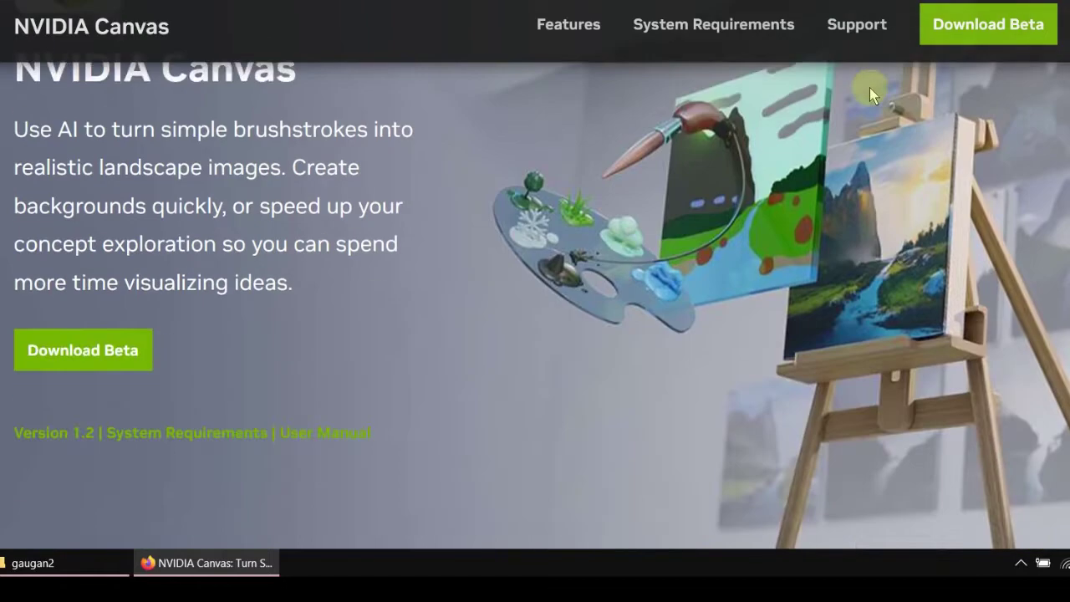
{"action": "scroll", "coordinate": [870, 90], "scroll_direction": "down", "scroll_amount": 4}
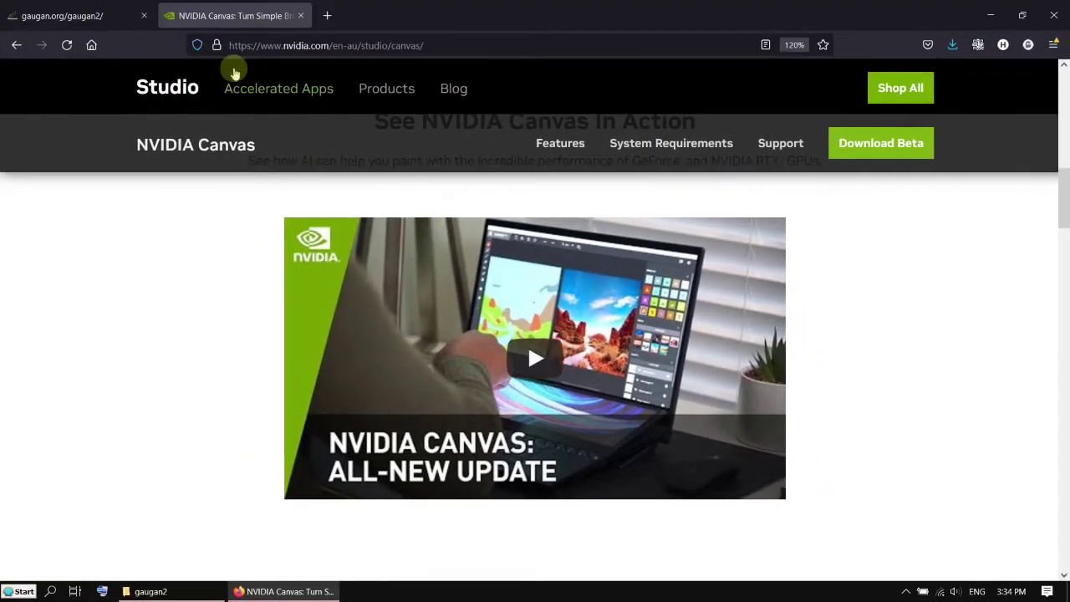
Step: Switch to the GauGAN2 tab in fullscreen (F11) with the canvas and toolbar in view
{"action": "left_click", "coordinate": [115, 18]}
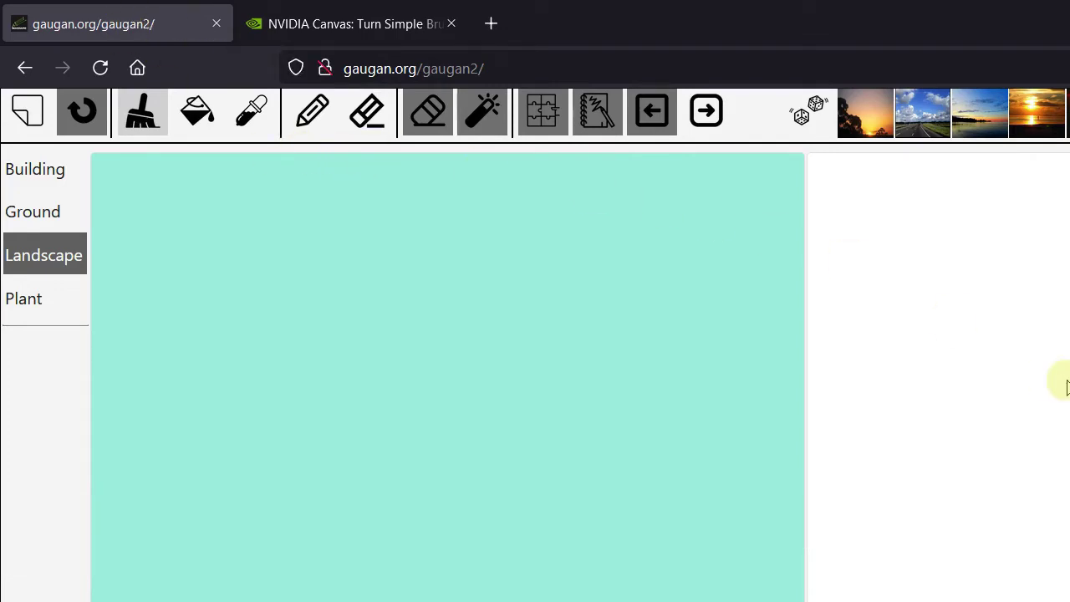
{"action": "key", "text": "F11"}
{"action": "scroll", "coordinate": [728, 245], "scroll_direction": "up", "scroll_amount": 2}
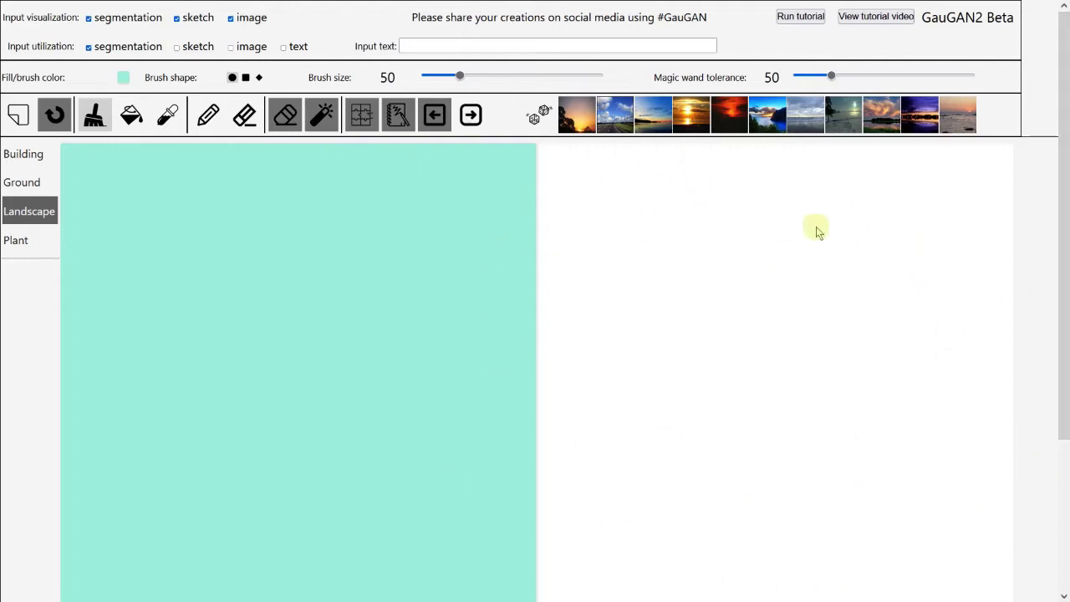
{"action": "scroll", "coordinate": [588, 305], "scroll_direction": "down", "scroll_amount": 1}
{"action": "scroll", "coordinate": [587, 299], "scroll_direction": "down", "scroll_amount": 1}
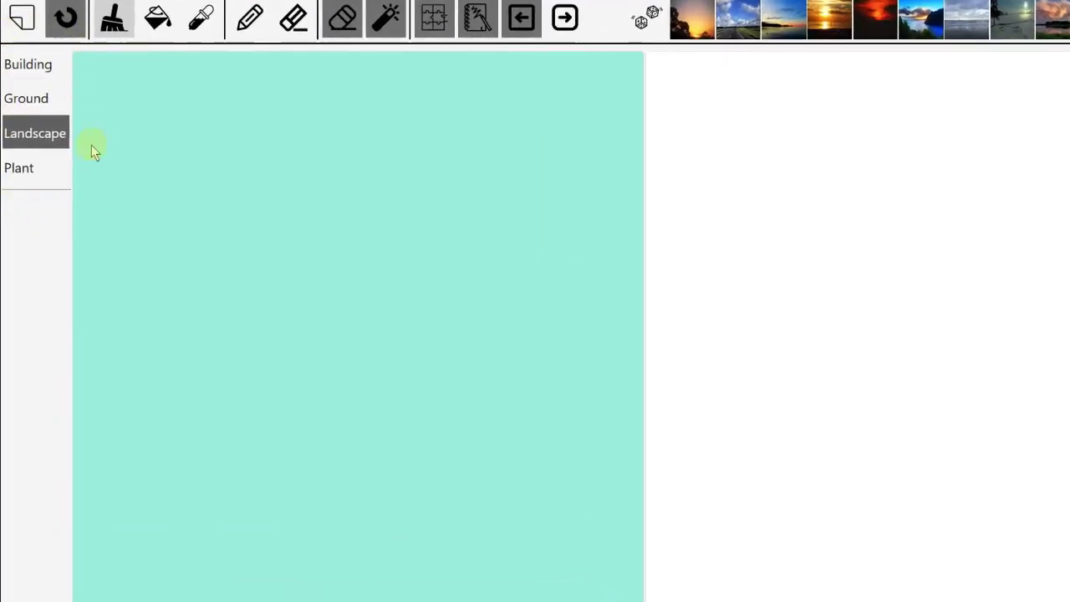
Step: Draw a Sand horizon line across the canvas and bucket-fill everything below it with Sand
{"action": "left_click", "coordinate": [44, 100]}
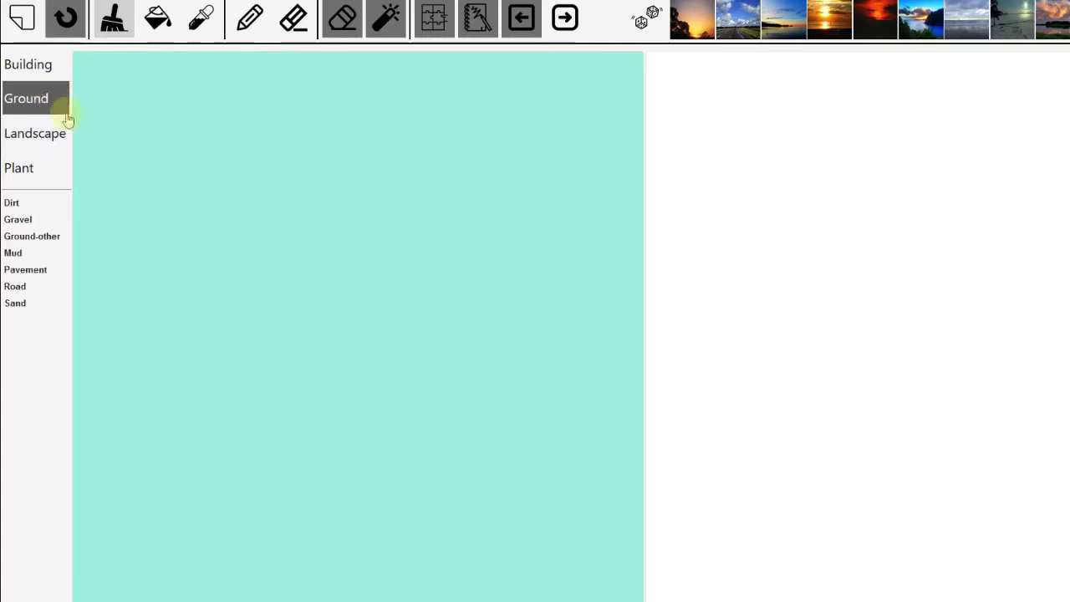
{"action": "left_click", "coordinate": [36, 306]}
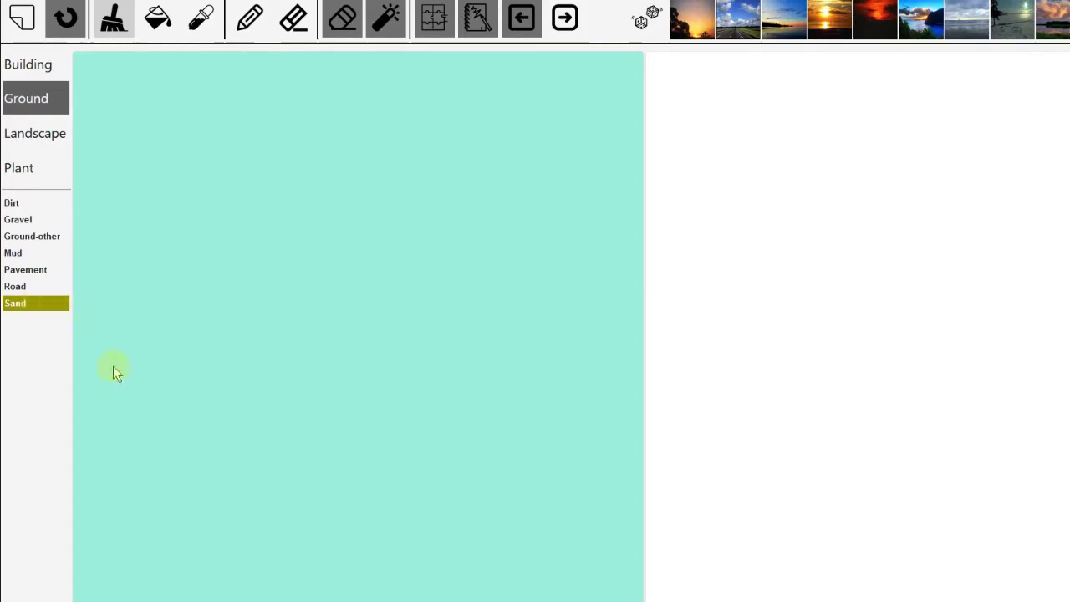
{"action": "left_click_drag", "start_coordinate": [73, 501], "coordinate": [645, 490]}
{"action": "left_click", "coordinate": [158, 16]}
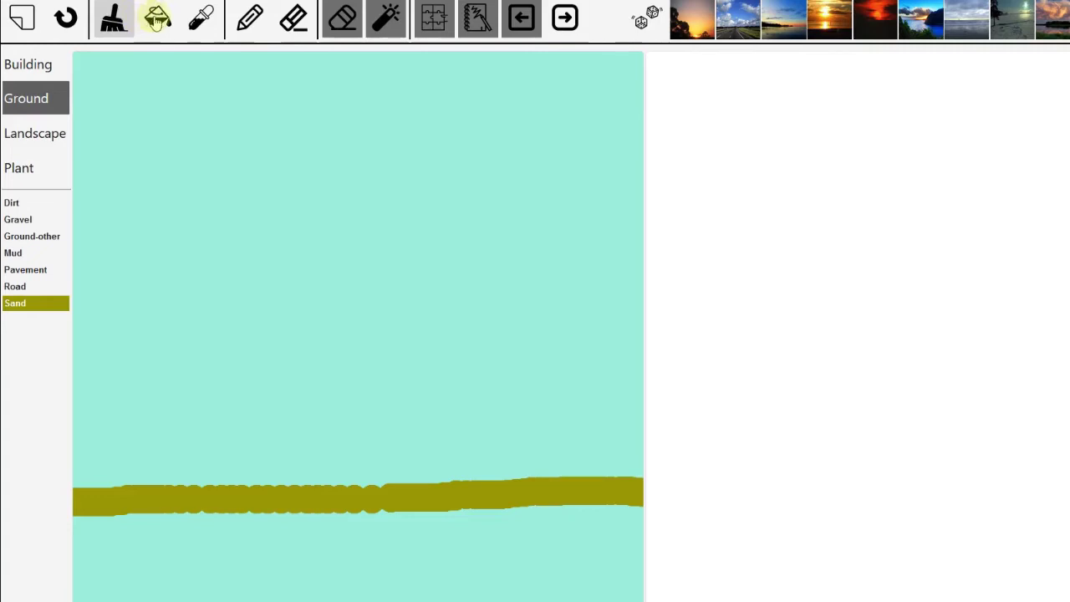
{"action": "left_click", "coordinate": [254, 530]}
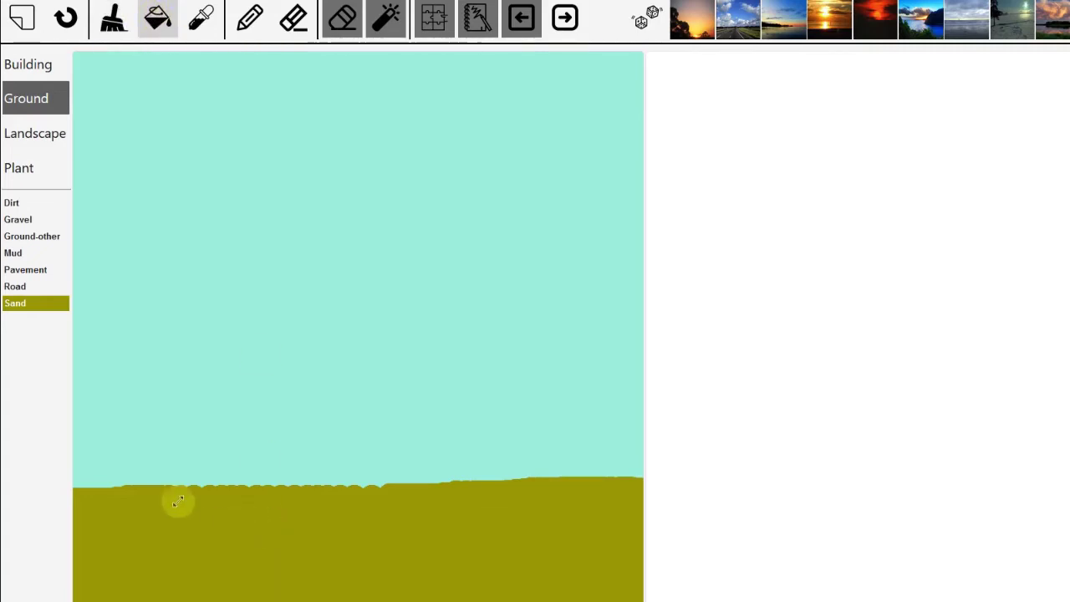
Step: Outline two Mountain shapes behind the sand and bucket-fill them with the Mountain label
{"action": "left_click", "coordinate": [41, 139]}
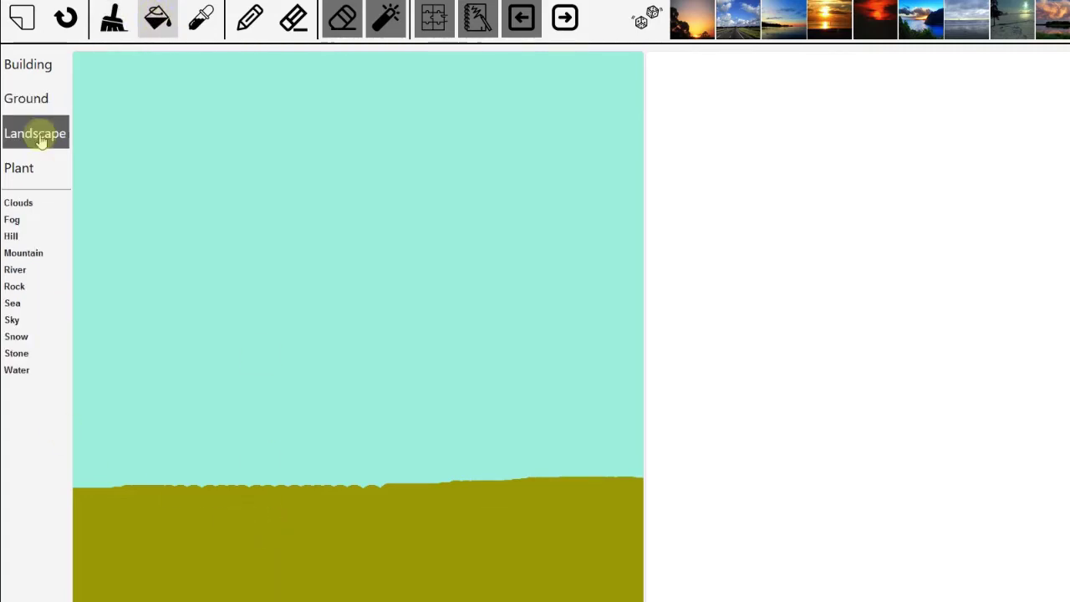
{"action": "left_click", "coordinate": [26, 253]}
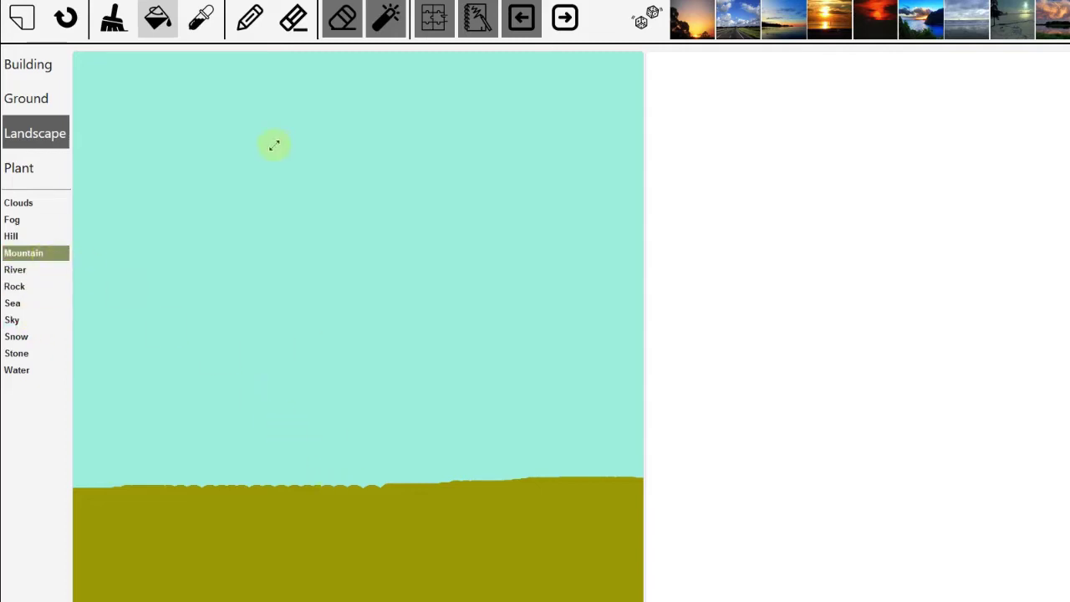
{"action": "left_click", "coordinate": [117, 25]}
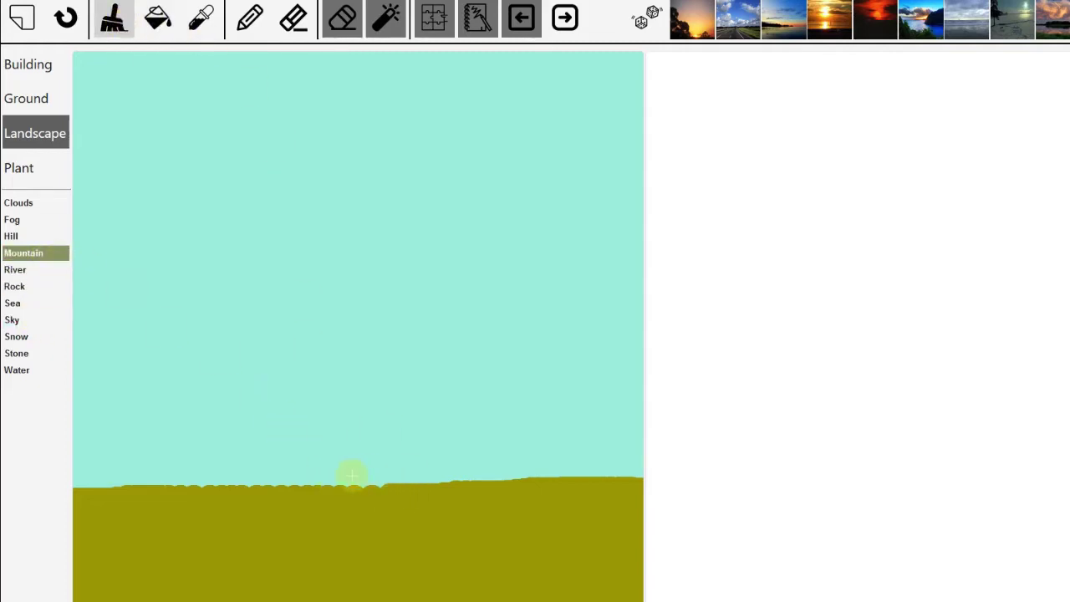
{"action": "mouse_move", "coordinate": [343, 479]}
{"action": "left_mouse_down"}
{"action": "mouse_move", "coordinate": [368, 454]}
{"action": "mouse_move", "coordinate": [645, 365]}
{"action": "left_mouse_up"}
{"action": "mouse_move", "coordinate": [409, 393]}
{"action": "left_mouse_down"}
{"action": "mouse_move", "coordinate": [264, 404]}
{"action": "mouse_move", "coordinate": [187, 485]}
{"action": "left_mouse_up"}
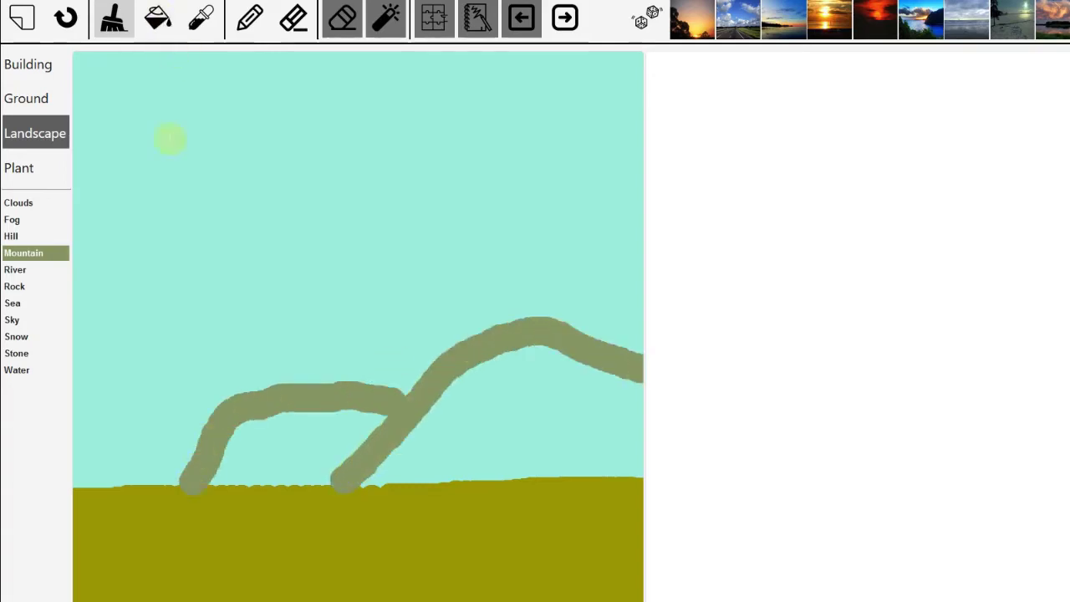
{"action": "left_click", "coordinate": [157, 18]}
{"action": "left_click", "coordinate": [484, 435]}
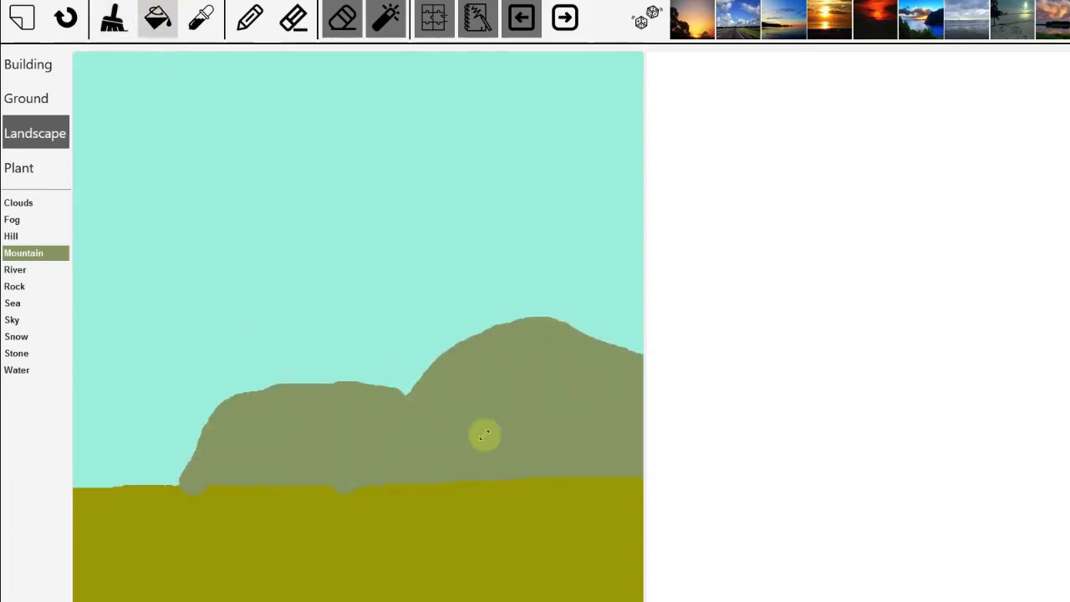
Step: Paint a River toward the lower-left corner and Rock patches along the ground to its right
{"action": "left_click", "coordinate": [40, 274]}
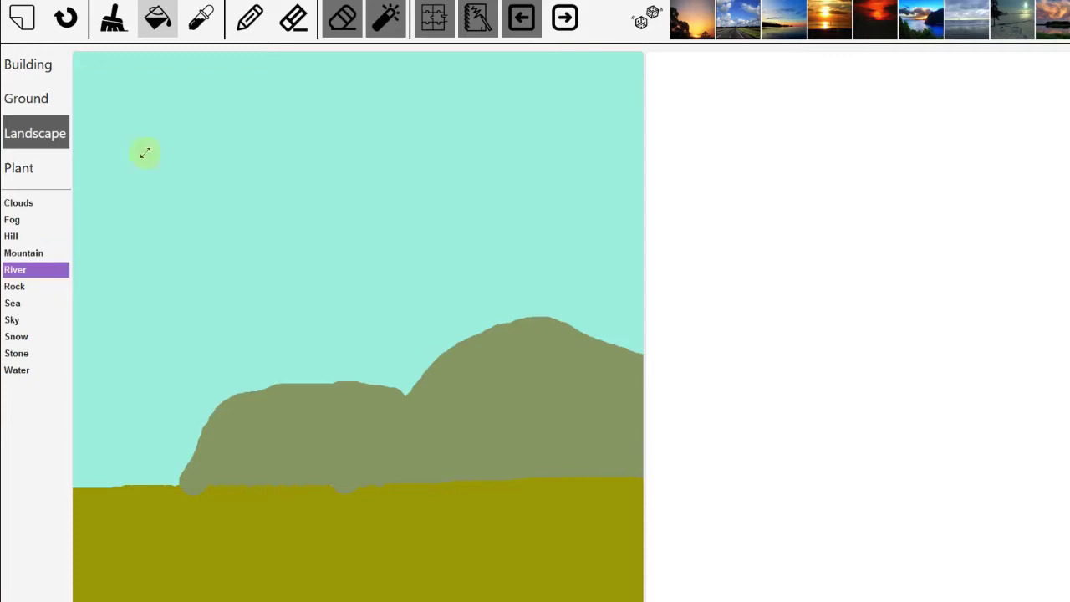
{"action": "left_click", "coordinate": [113, 19]}
{"action": "mouse_move", "coordinate": [177, 490]}
{"action": "left_mouse_down"}
{"action": "mouse_move", "coordinate": [259, 491]}
{"action": "mouse_move", "coordinate": [71, 548]}
{"action": "left_mouse_up"}
{"action": "mouse_move", "coordinate": [249, 492]}
{"action": "left_mouse_down"}
{"action": "mouse_move", "coordinate": [108, 535]}
{"action": "mouse_move", "coordinate": [72, 560]}
{"action": "left_mouse_up"}
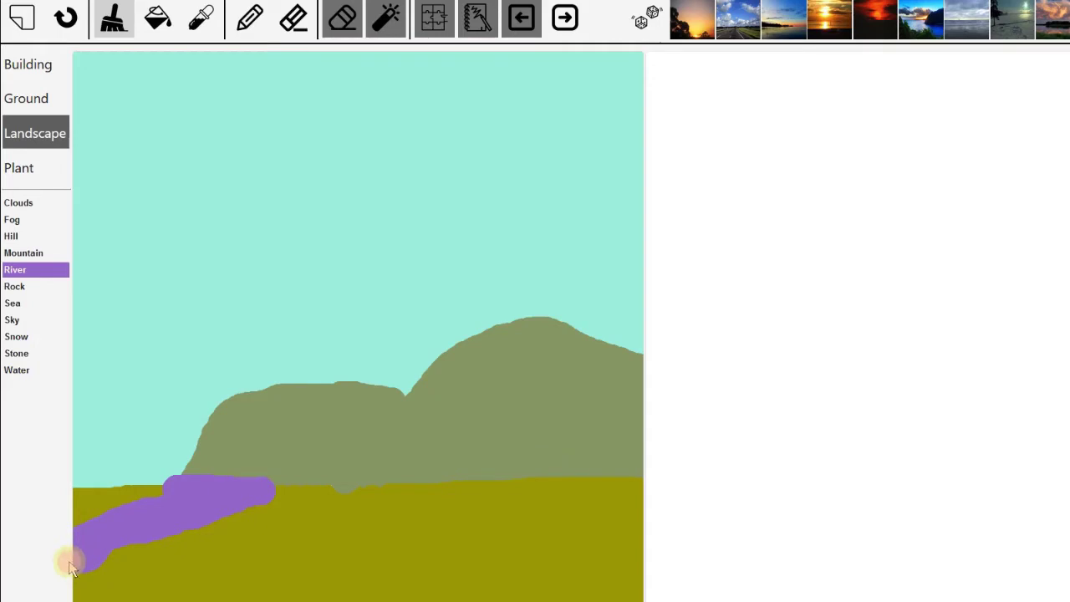
{"action": "left_click", "coordinate": [25, 286]}
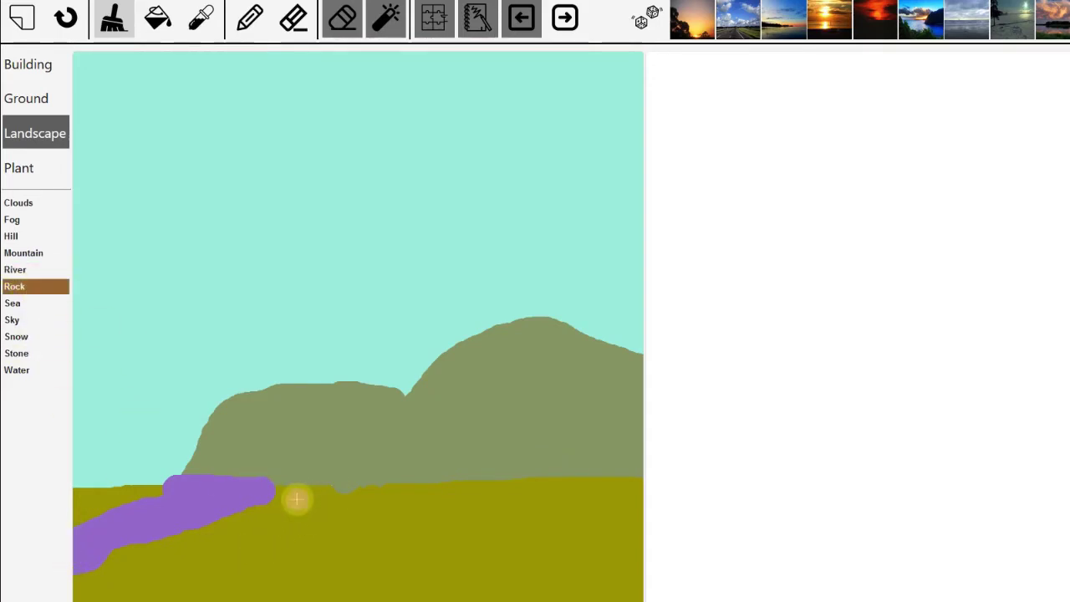
{"action": "left_click_drag", "start_coordinate": [296, 497], "coordinate": [430, 491]}
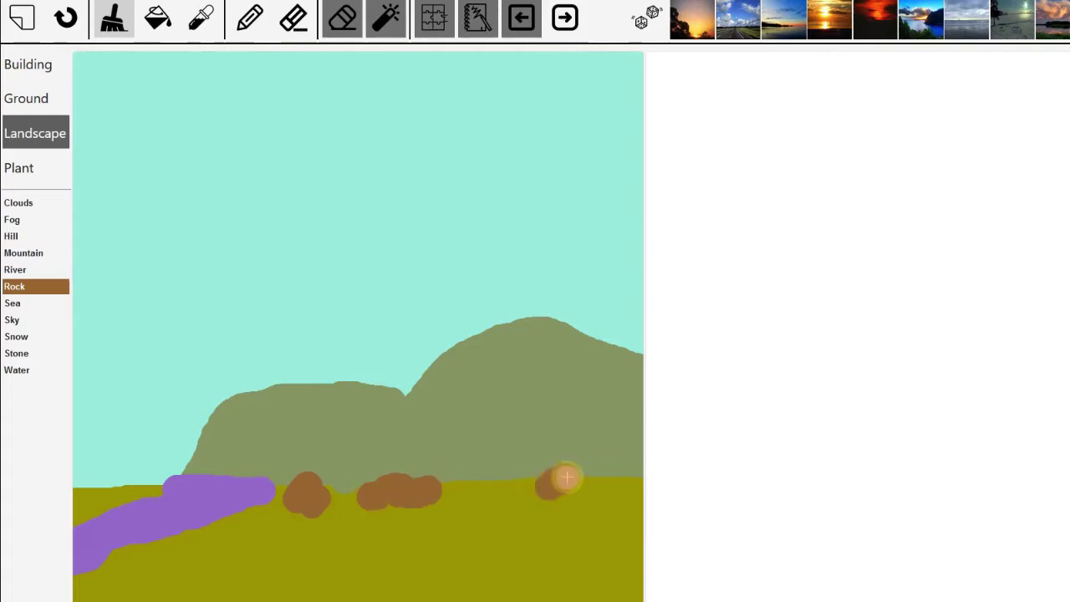
{"action": "mouse_move", "coordinate": [566, 477]}
{"action": "left_mouse_down"}
{"action": "mouse_move", "coordinate": [596, 487]}
{"action": "mouse_move", "coordinate": [565, 509]}
{"action": "mouse_move", "coordinate": [558, 502]}
{"action": "mouse_move", "coordinate": [648, 504]}
{"action": "left_mouse_up"}
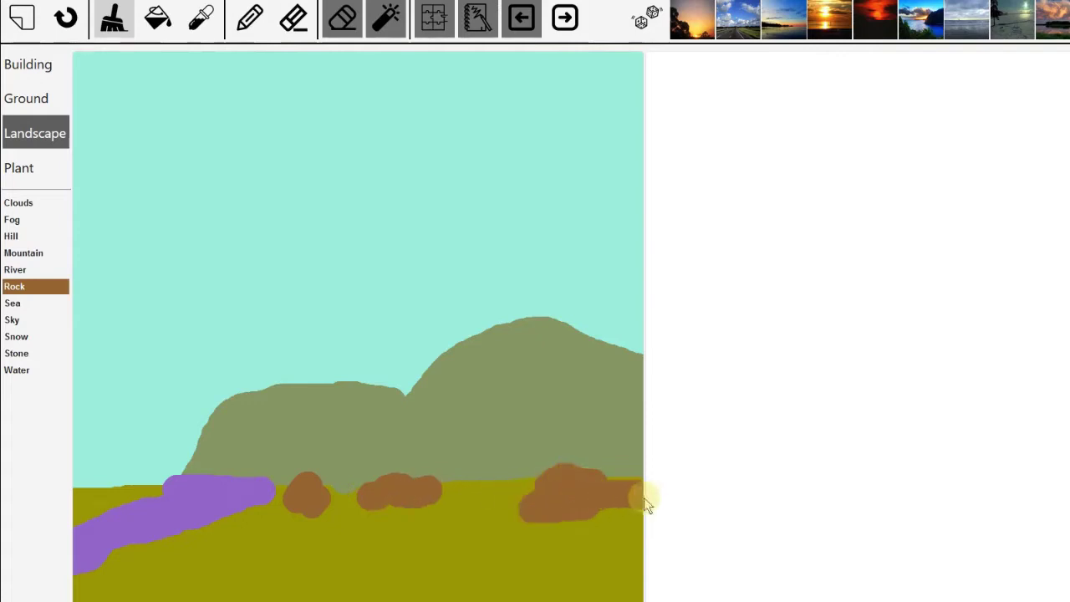
Step: Add Water along the bottom right and two Clouds in the upper sky
{"action": "left_click", "coordinate": [21, 374]}
{"action": "mouse_move", "coordinate": [481, 579]}
{"action": "left_mouse_down"}
{"action": "mouse_move", "coordinate": [601, 576]}
{"action": "mouse_move", "coordinate": [649, 587]}
{"action": "mouse_move", "coordinate": [439, 596]}
{"action": "left_mouse_up"}
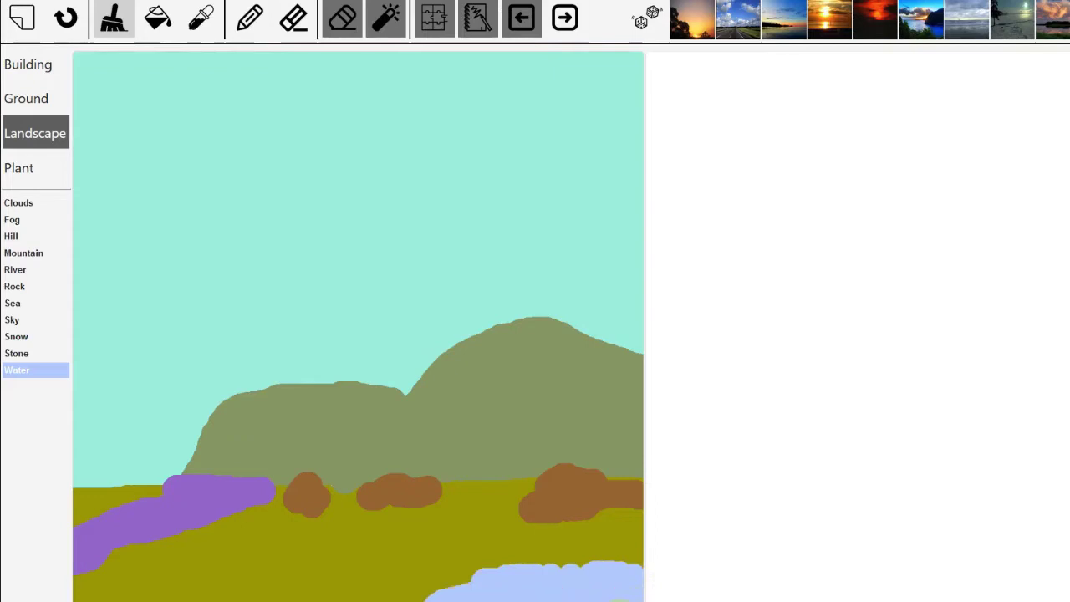
{"action": "left_click", "coordinate": [35, 204]}
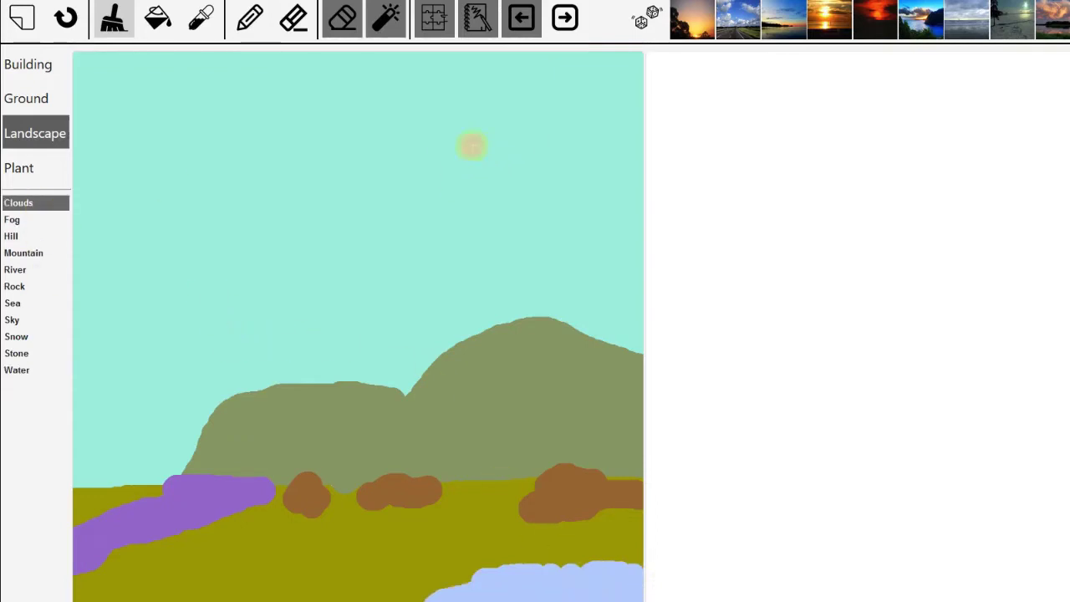
{"action": "mouse_move", "coordinate": [481, 145]}
{"action": "left_mouse_down"}
{"action": "mouse_move", "coordinate": [448, 163]}
{"action": "mouse_move", "coordinate": [523, 154]}
{"action": "left_mouse_up"}
{"action": "mouse_move", "coordinate": [142, 219]}
{"action": "left_mouse_down"}
{"action": "mouse_move", "coordinate": [270, 189]}
{"action": "mouse_move", "coordinate": [219, 194]}
{"action": "left_mouse_up"}
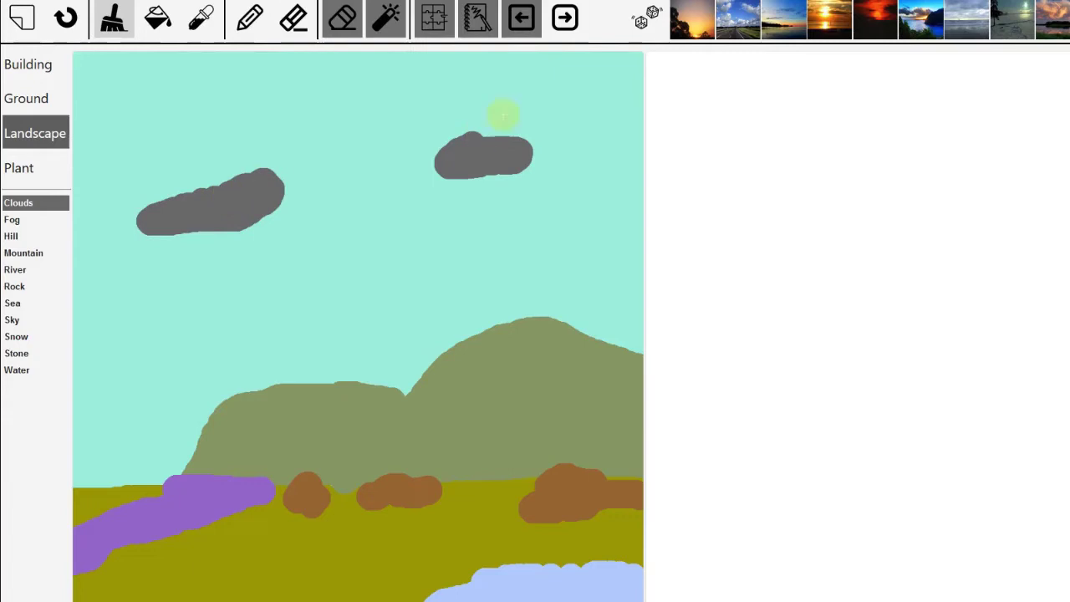
Step: Dismiss the terms reminder and tick the terms and conditions checkbox
{"action": "left_click", "coordinate": [563, 20]}
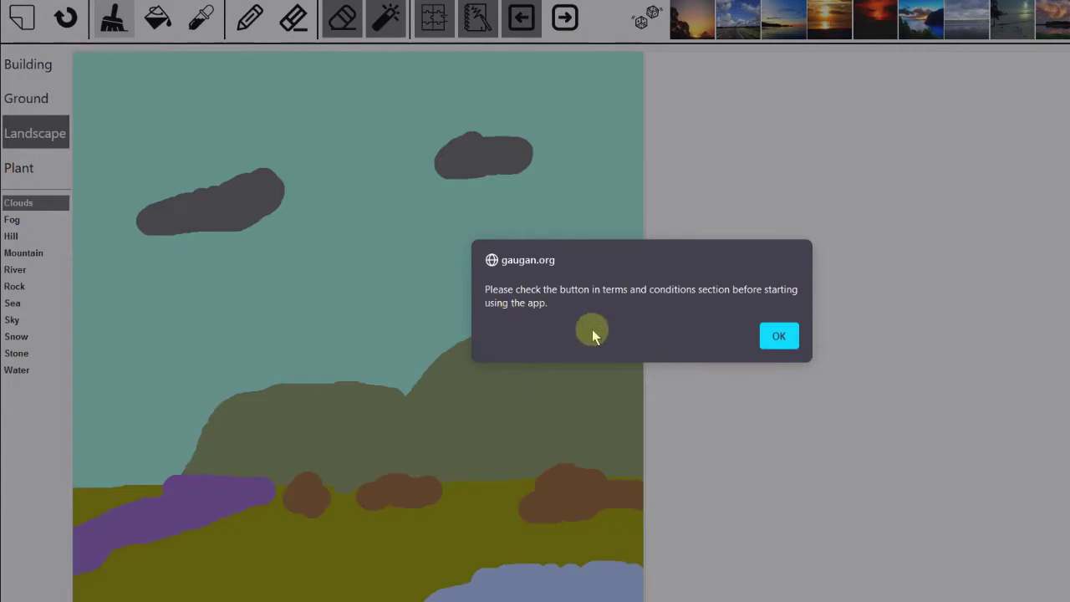
{"action": "left_click", "coordinate": [779, 337]}
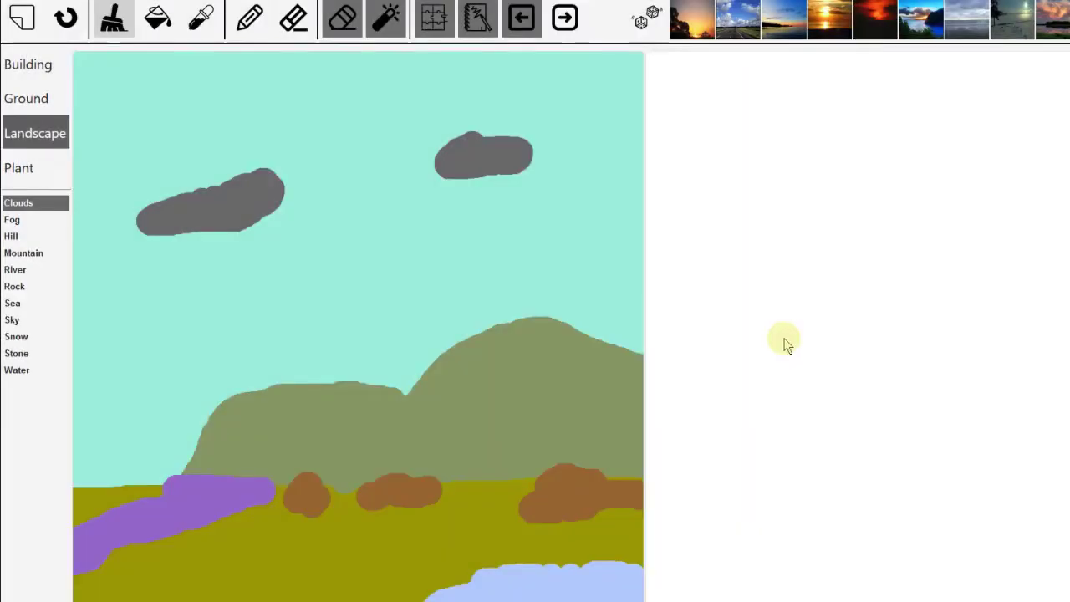
{"action": "scroll", "coordinate": [789, 342], "scroll_direction": "down", "scroll_amount": 3}
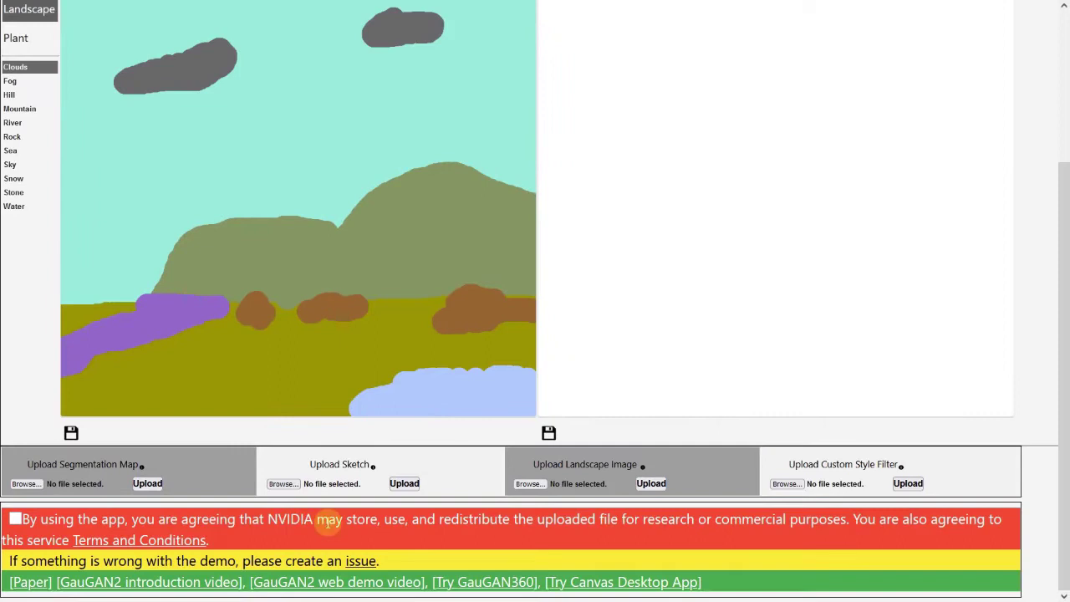
{"action": "left_click", "coordinate": [15, 519]}
{"action": "scroll", "coordinate": [470, 423], "scroll_direction": "up", "scroll_amount": 3}
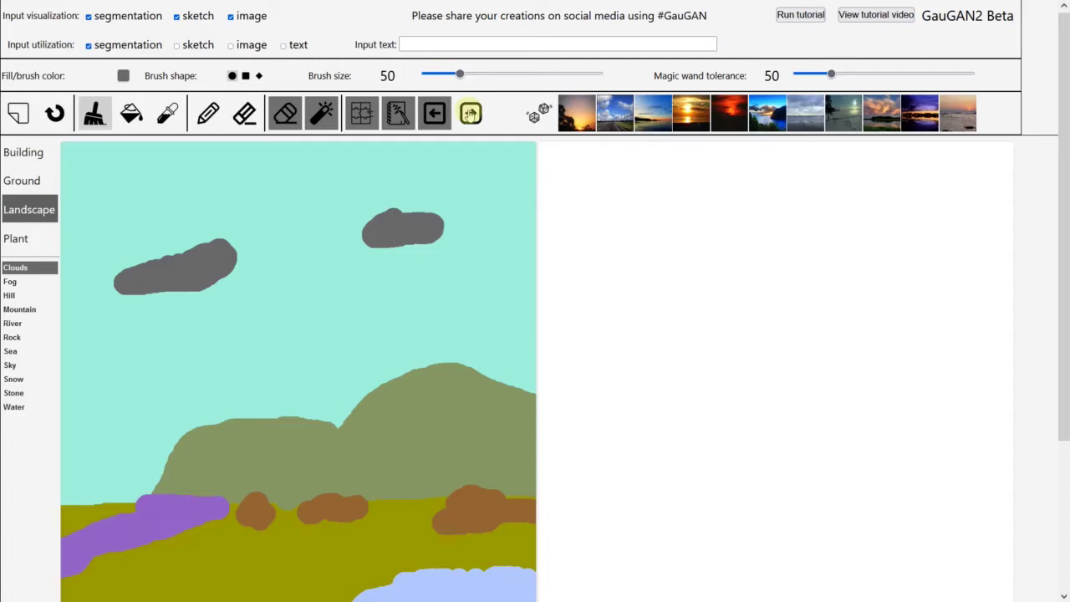
Step: Render the sketch, try the golden, pink-orange and red sunset styles, ending on the blue-sky beach style
{"action": "left_click", "coordinate": [470, 114]}
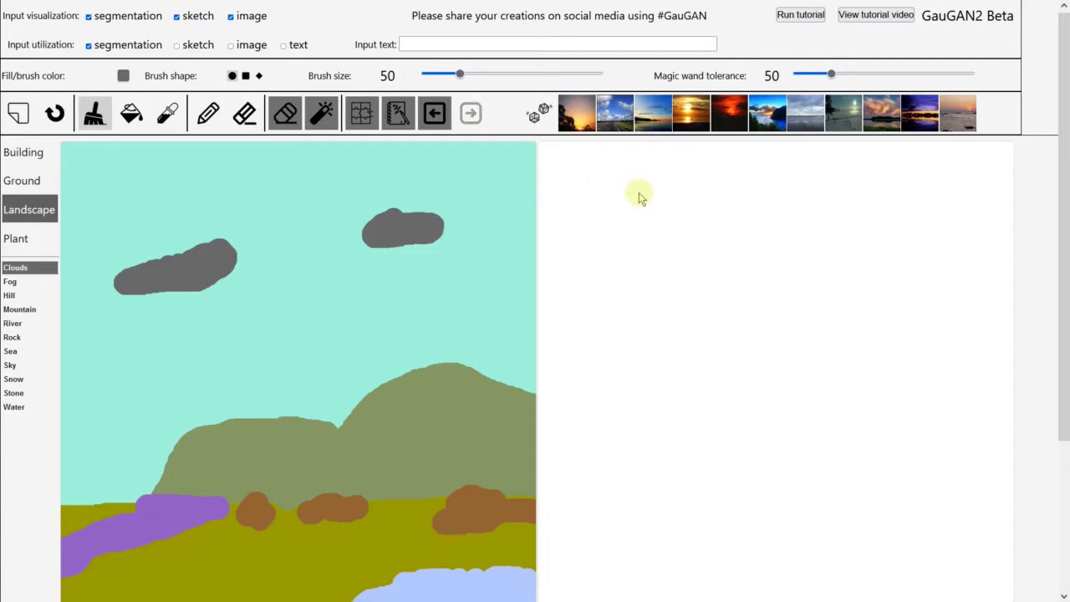
{"action": "scroll", "coordinate": [749, 361], "scroll_direction": "down", "scroll_amount": 1}
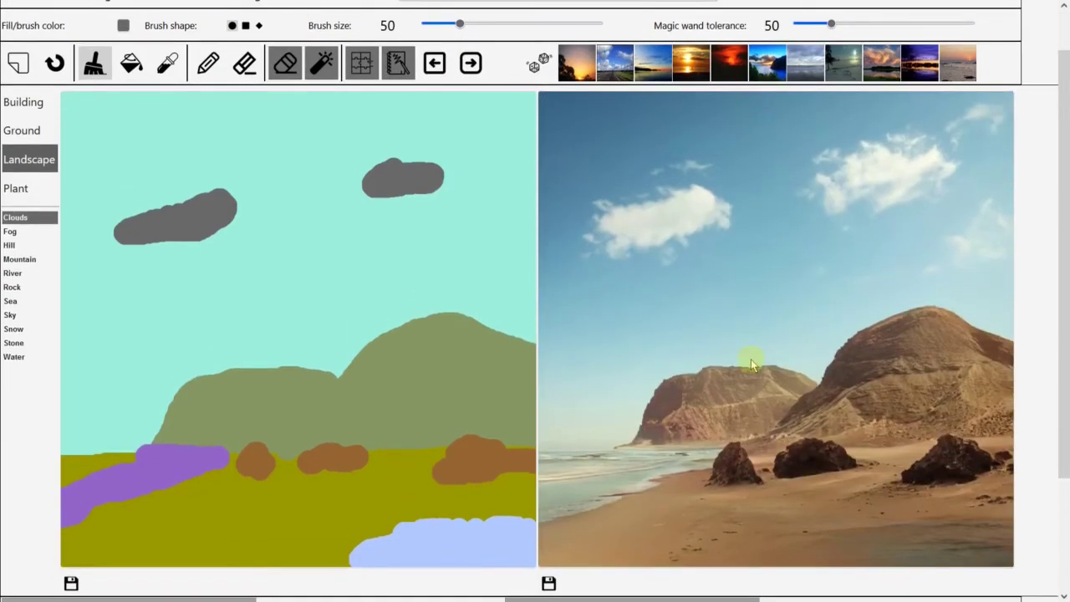
{"action": "left_click", "coordinate": [963, 66]}
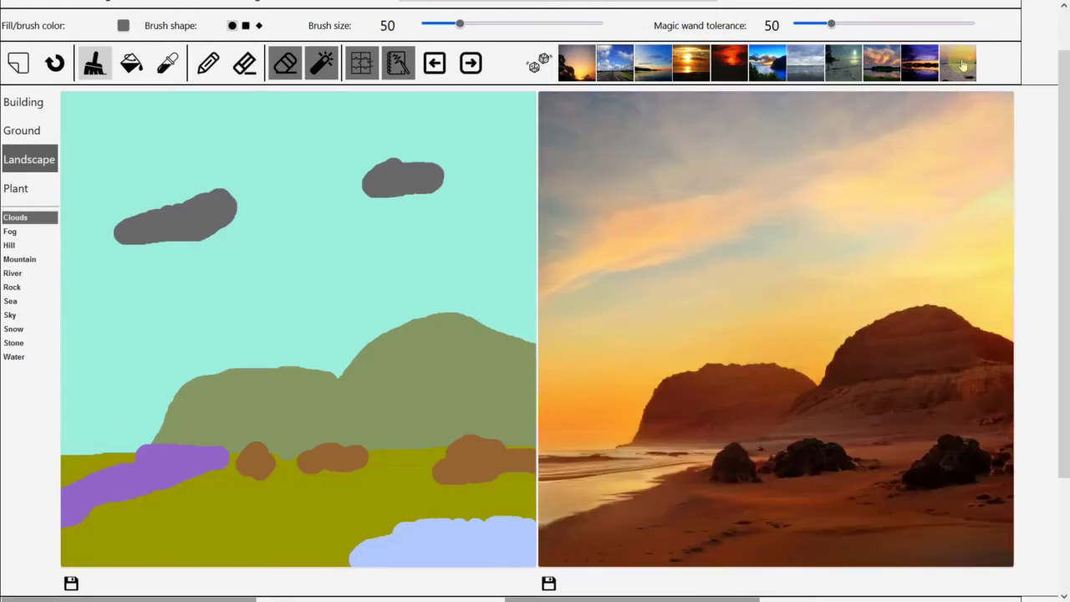
{"action": "left_click", "coordinate": [873, 76]}
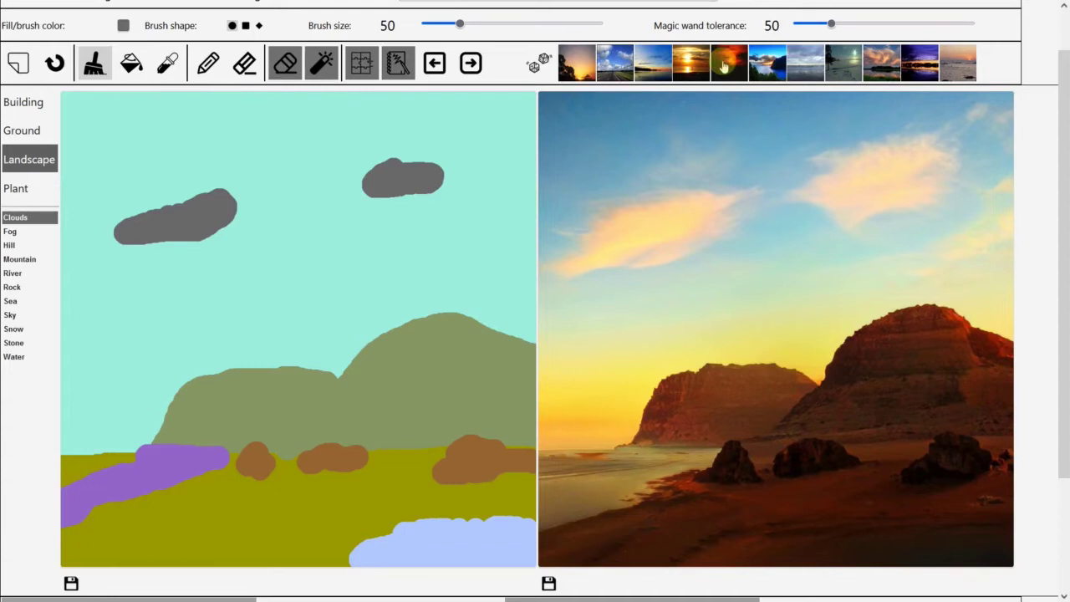
{"action": "left_click", "coordinate": [724, 67]}
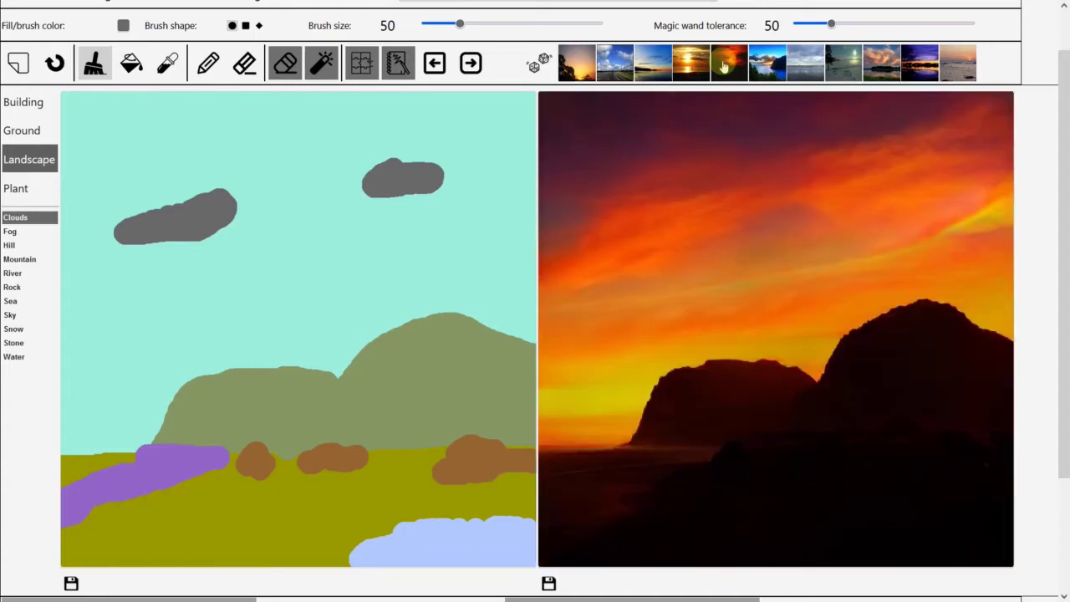
{"action": "left_click", "coordinate": [647, 71]}
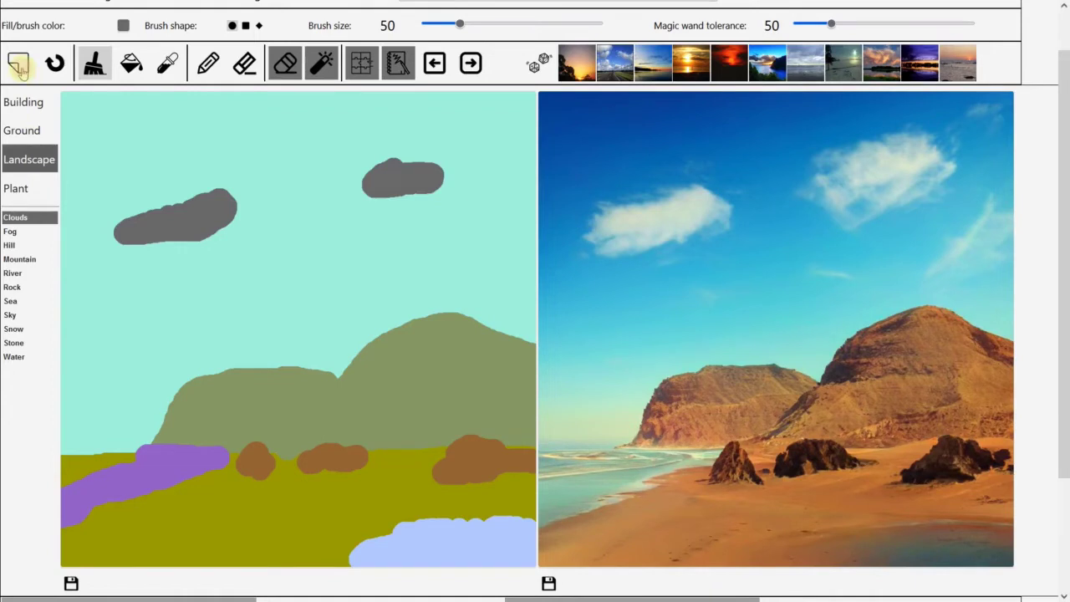
Step: Clear the canvas and upload German-shepherd.webp as the landscape image
{"action": "left_click", "coordinate": [20, 70]}
{"action": "scroll", "coordinate": [293, 336], "scroll_direction": "down", "scroll_amount": 3}
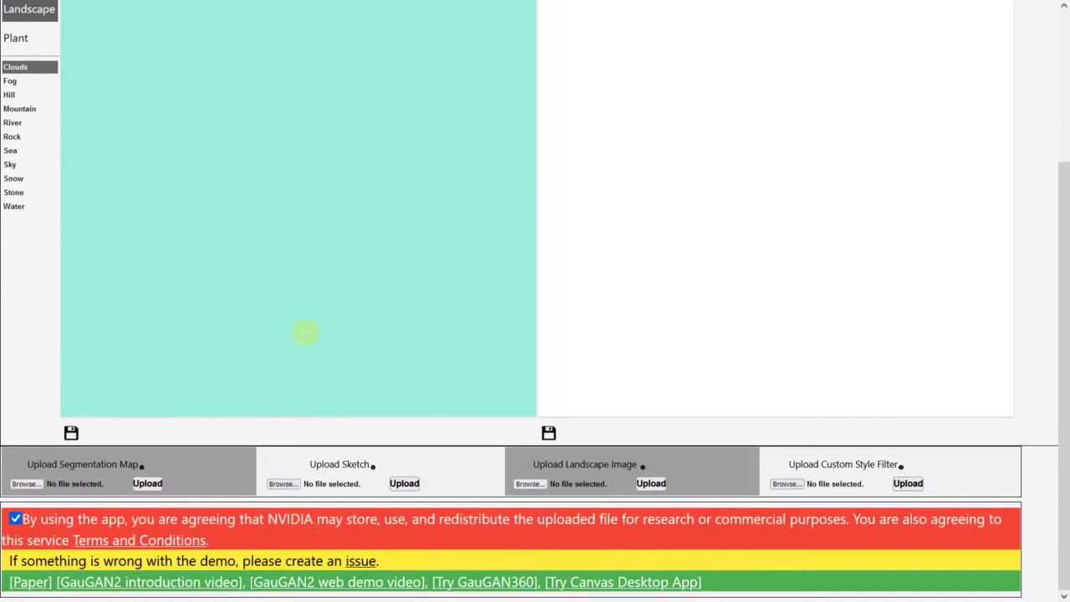
{"action": "left_click", "coordinate": [533, 488]}
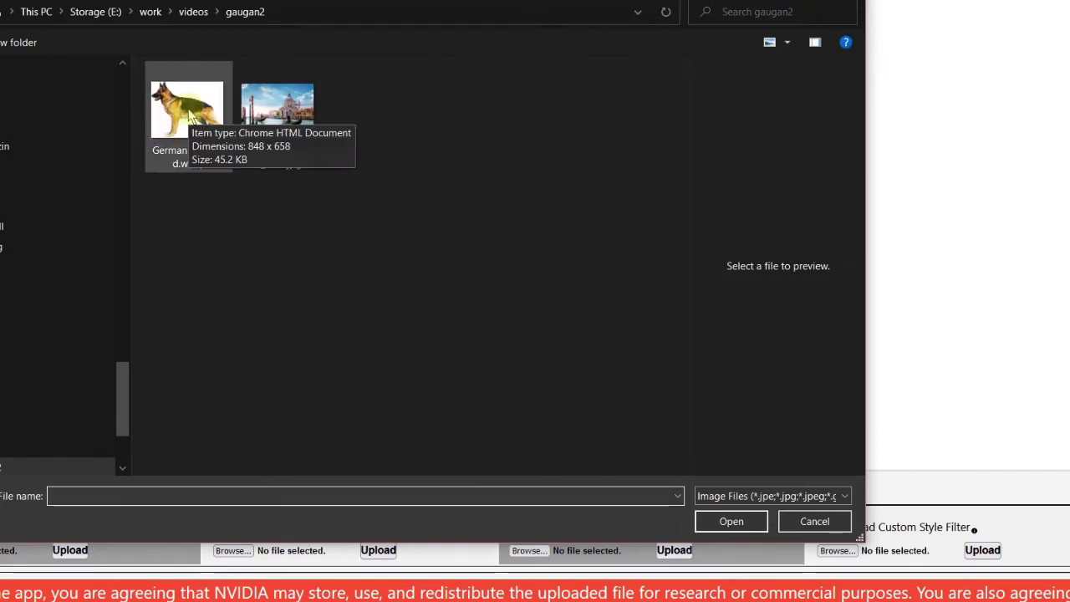
{"action": "left_click", "coordinate": [187, 113]}
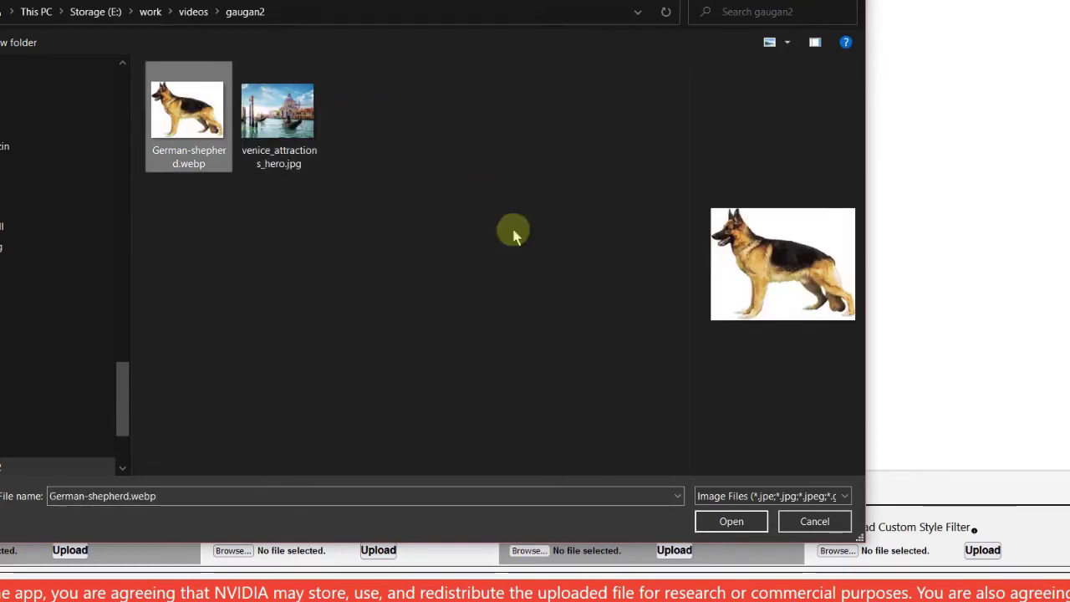
{"action": "left_click", "coordinate": [732, 521]}
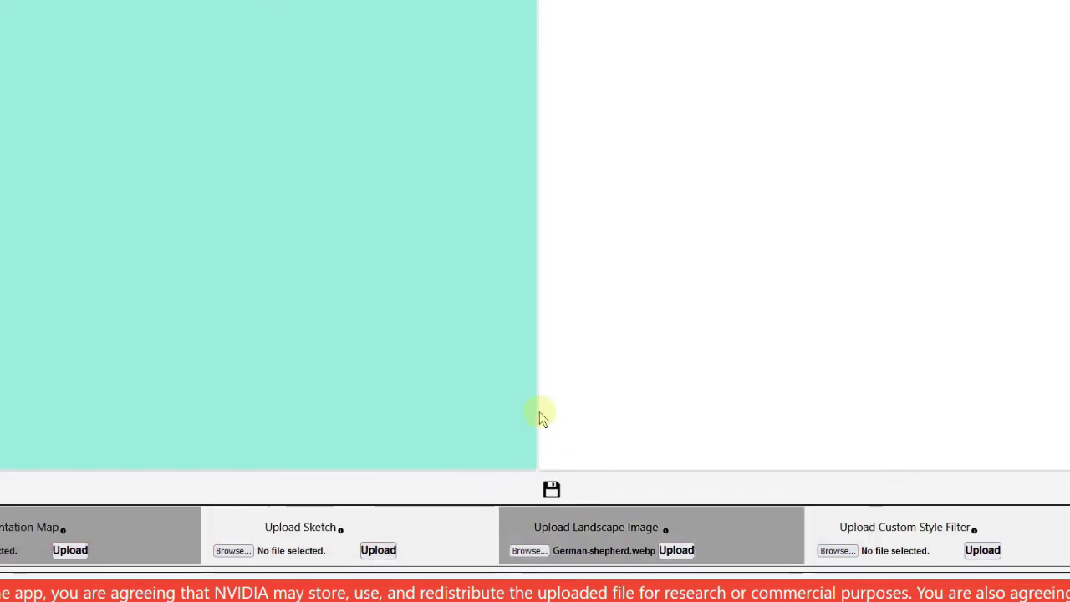
{"action": "left_click", "coordinate": [677, 550]}
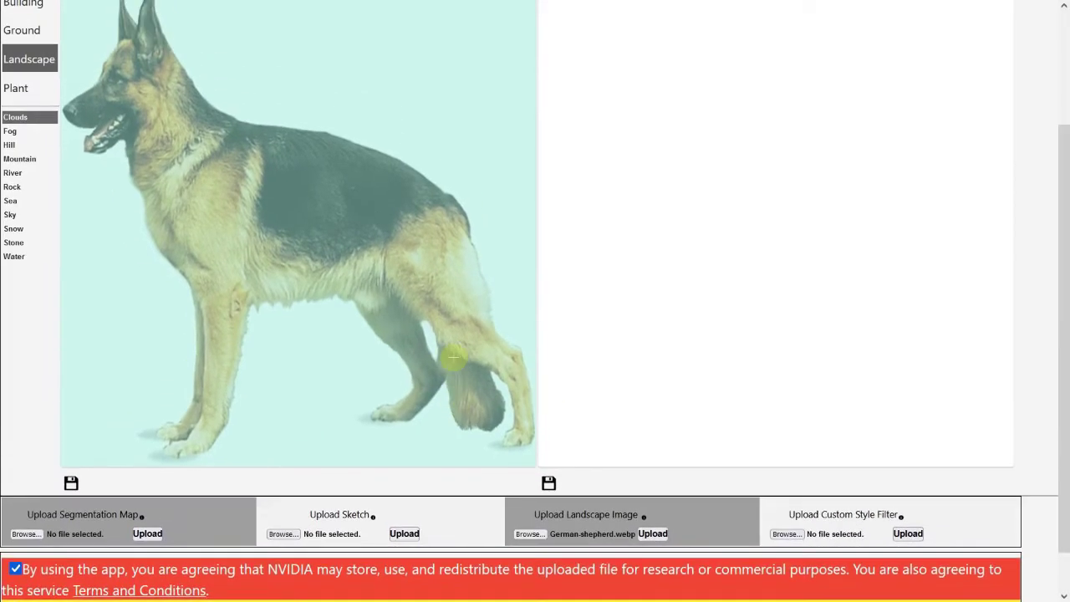
{"action": "scroll", "coordinate": [451, 364], "scroll_direction": "up", "scroll_amount": 1}
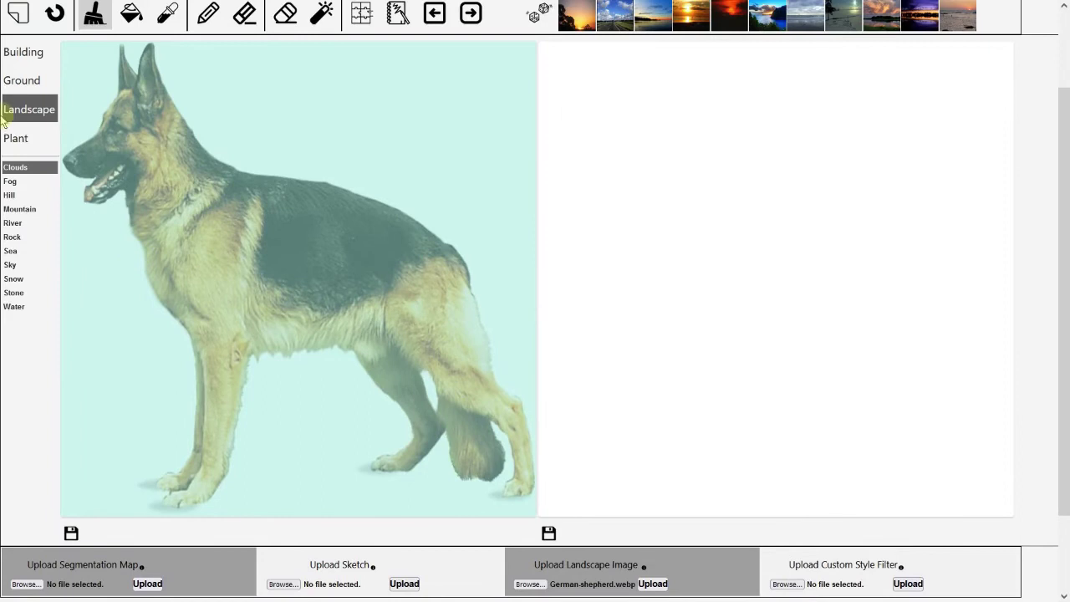
Step: Paint a Dirt strip beneath the dog's paws and bucket-fill the area below it with Dirt
{"action": "left_click", "coordinate": [29, 81]}
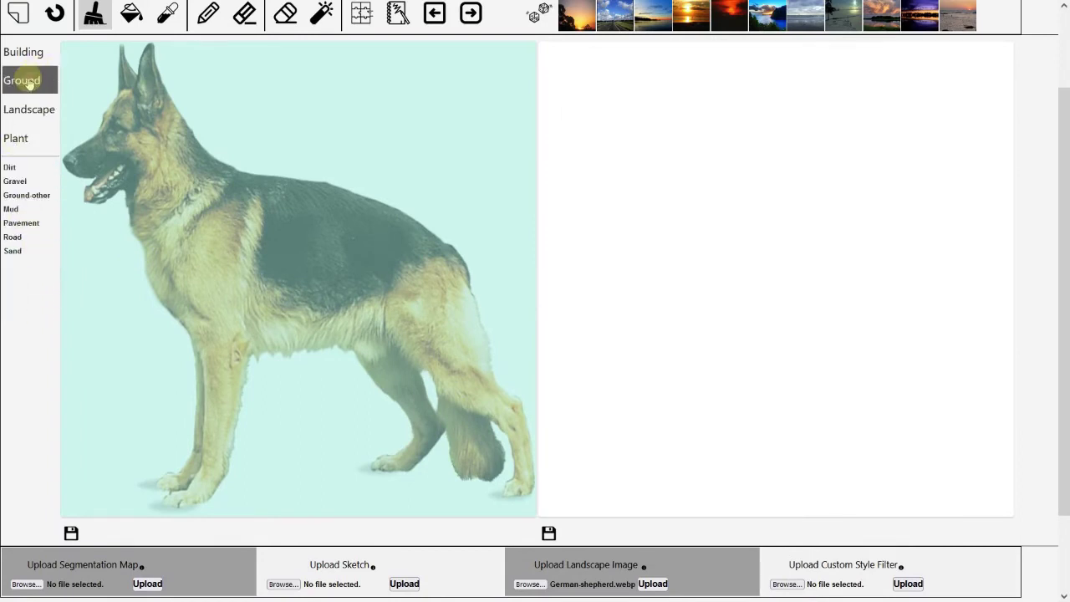
{"action": "left_click", "coordinate": [37, 181]}
{"action": "left_click", "coordinate": [34, 167]}
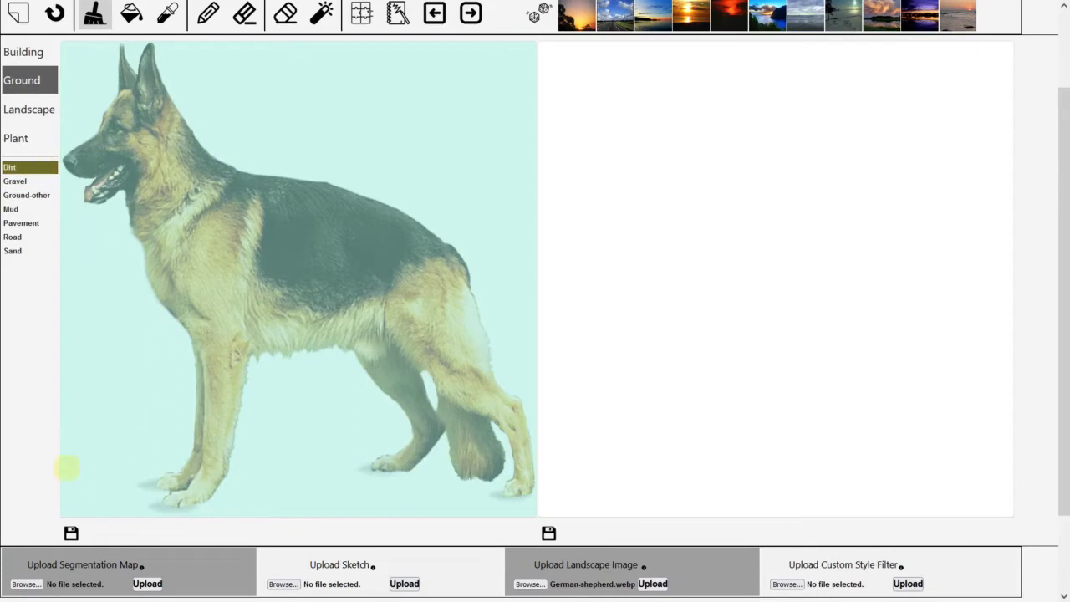
{"action": "left_click_drag", "start_coordinate": [67, 469], "coordinate": [535, 460]}
{"action": "mouse_move", "coordinate": [125, 6]}
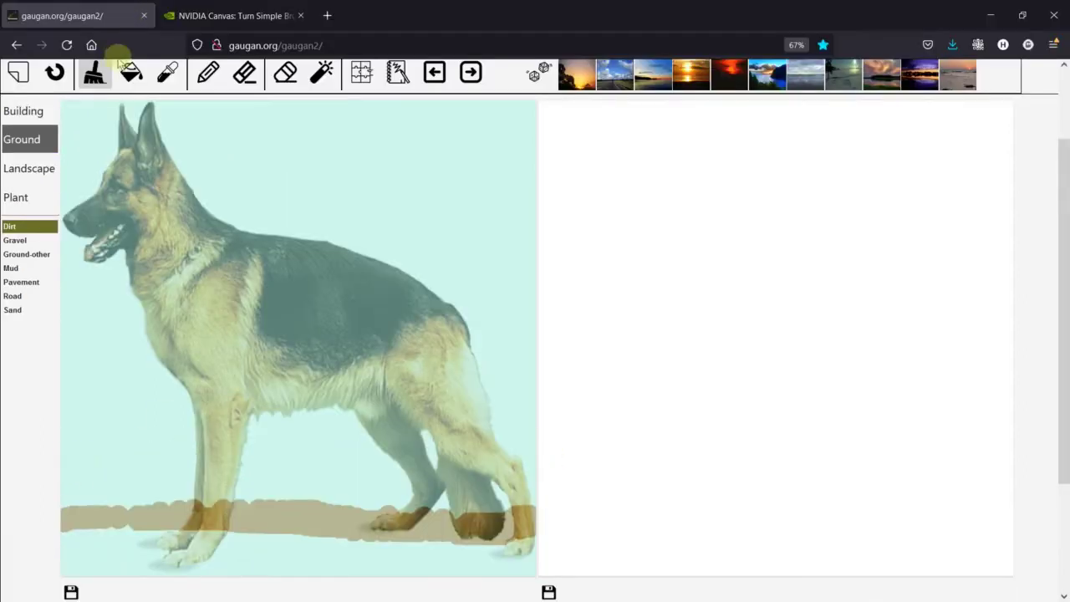
{"action": "left_click", "coordinate": [131, 72]}
{"action": "left_click", "coordinate": [229, 495]}
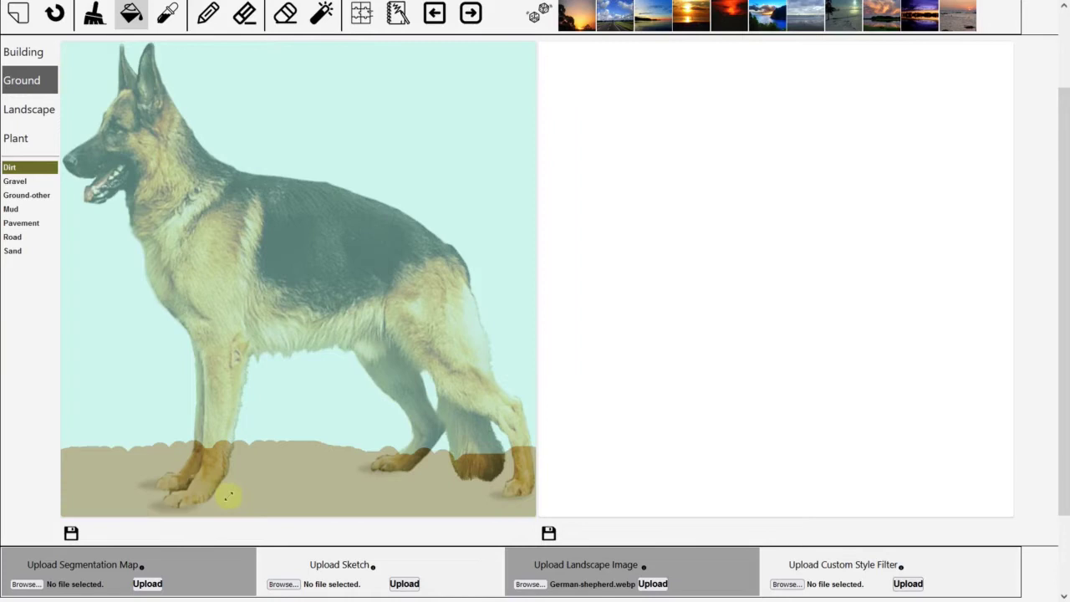
Step: Brush Stone bumps along the ground line by the dog's front leg, then pick the Rock label
{"action": "left_click", "coordinate": [45, 110]}
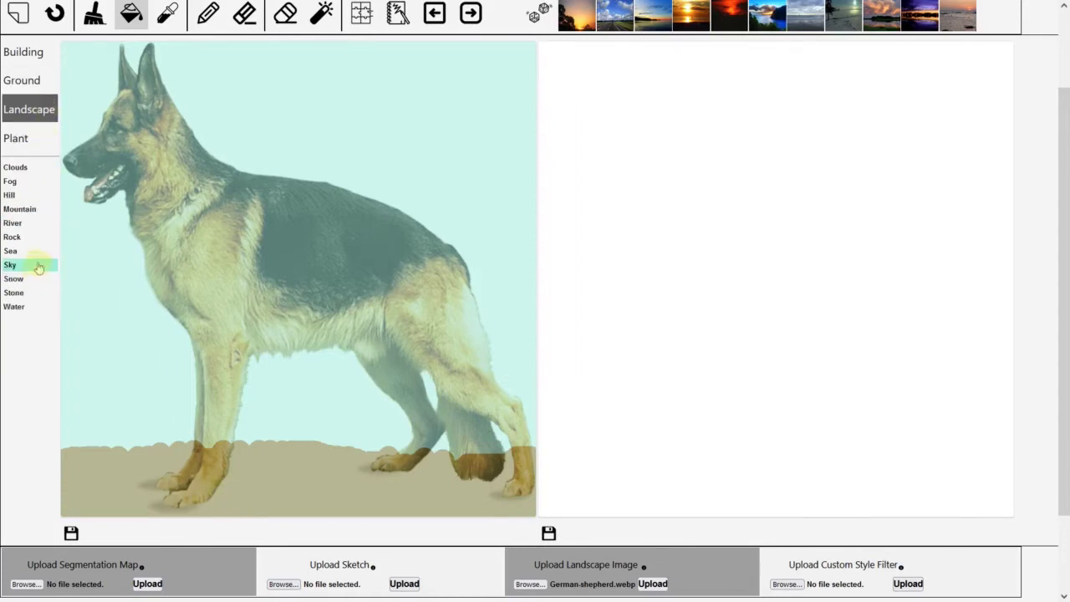
{"action": "left_click", "coordinate": [35, 306]}
{"action": "left_click", "coordinate": [33, 294]}
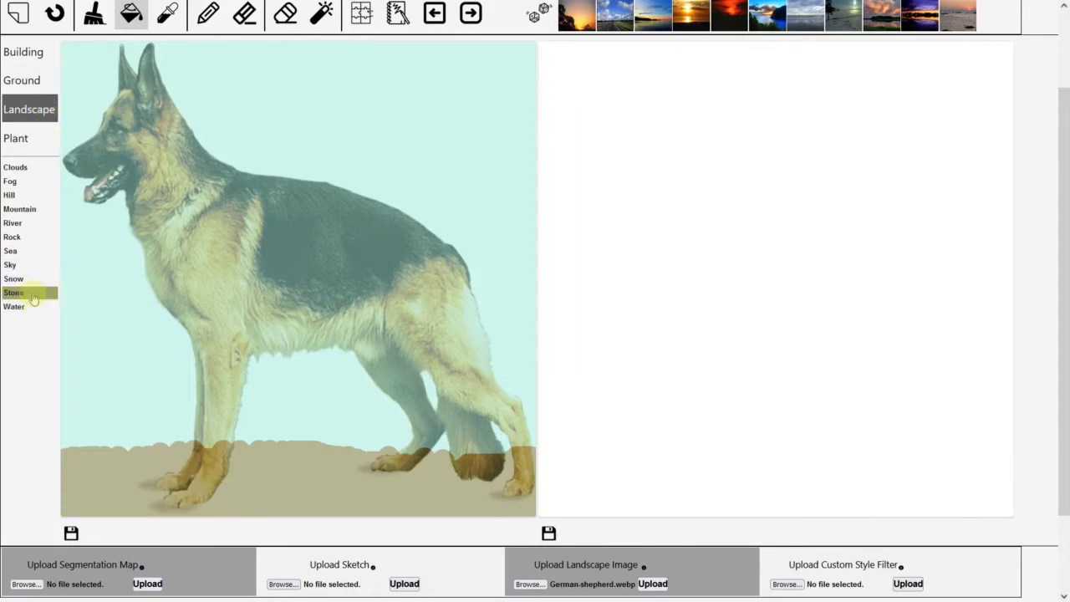
{"action": "left_click", "coordinate": [97, 20]}
{"action": "mouse_move", "coordinate": [122, 469]}
{"action": "left_mouse_down"}
{"action": "mouse_move", "coordinate": [119, 438]}
{"action": "mouse_move", "coordinate": [187, 438]}
{"action": "mouse_move", "coordinate": [243, 462]}
{"action": "left_mouse_up"}
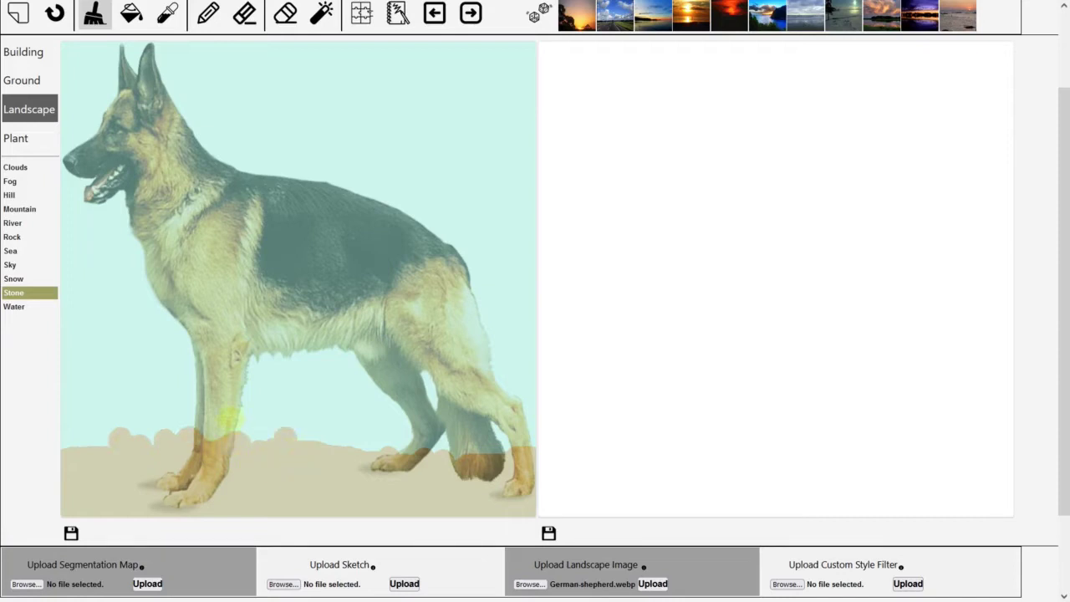
{"action": "left_click", "coordinate": [126, 430]}
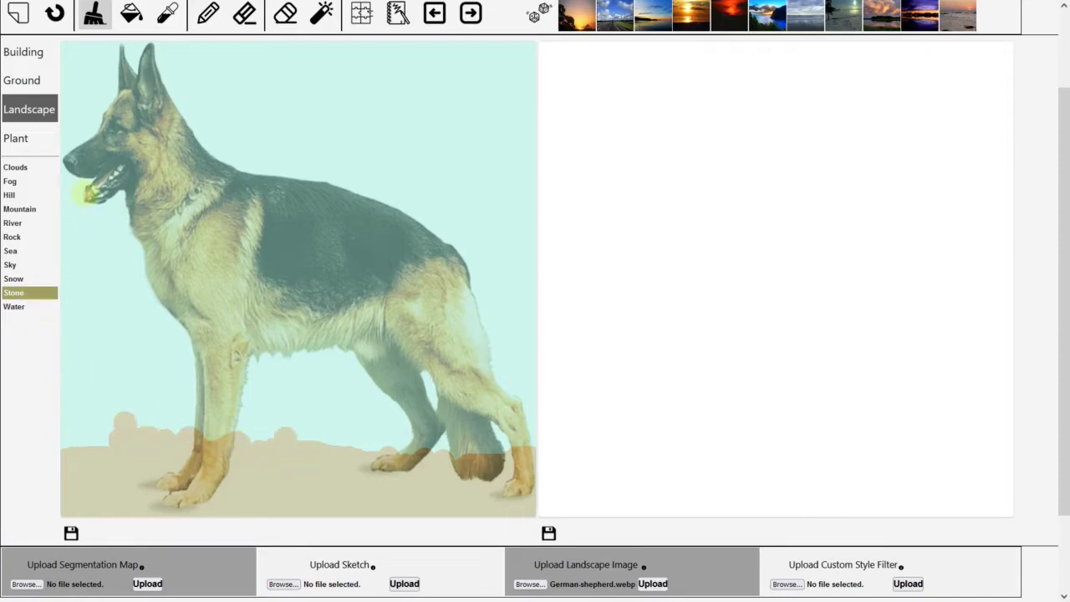
{"action": "left_click", "coordinate": [28, 240]}
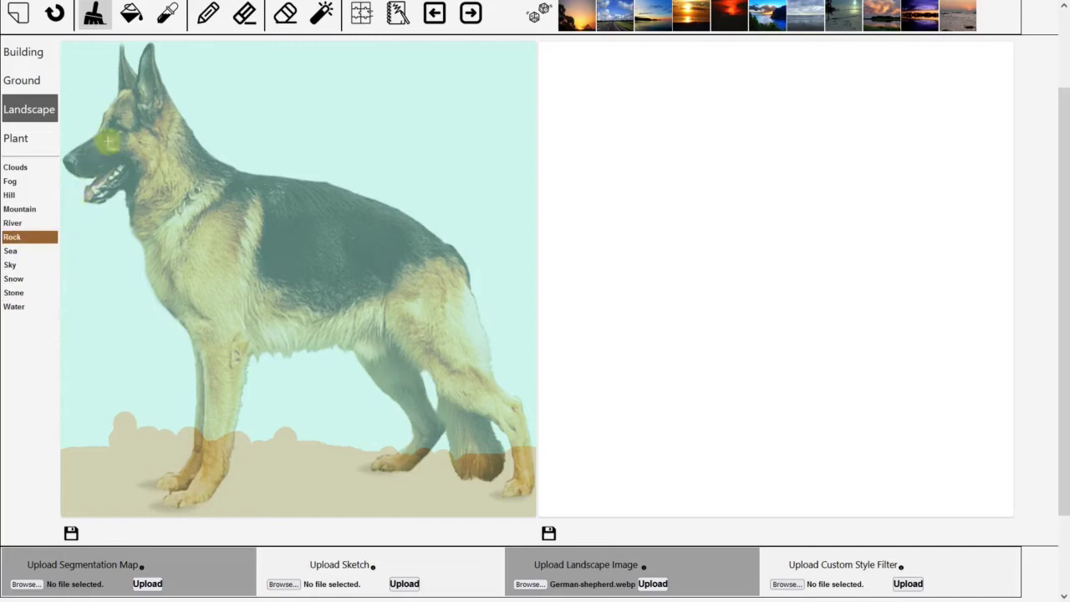
{"action": "scroll", "coordinate": [365, 174], "scroll_direction": "up", "scroll_amount": 1}
{"action": "scroll", "coordinate": [369, 164], "scroll_direction": "down", "scroll_amount": 1}
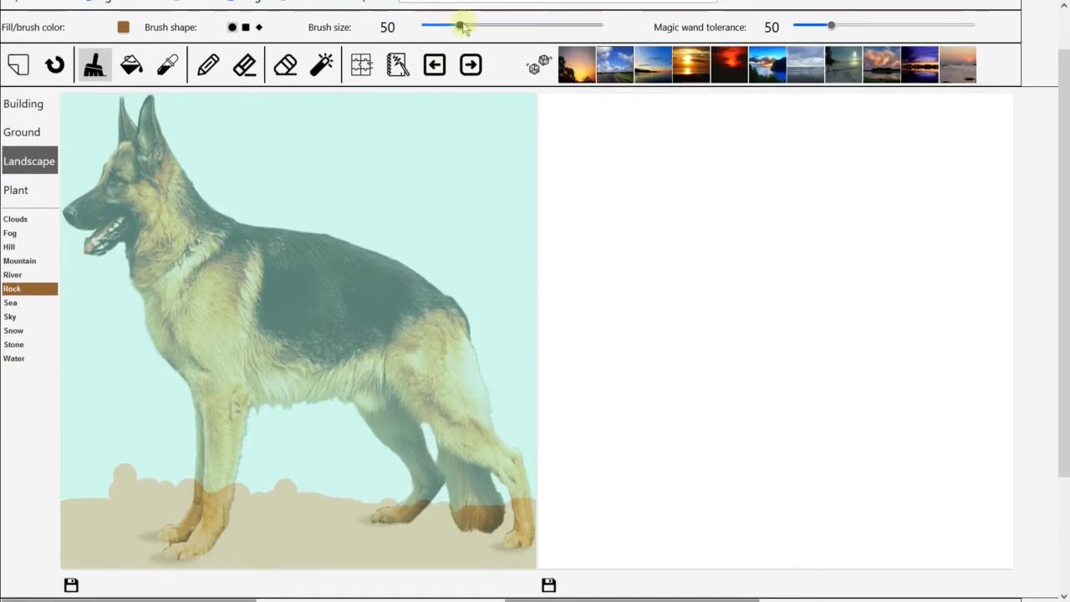
Step: Shrink the brush, touch up the left ear, bucket-fill the dog with Rock, and render
{"action": "left_click_drag", "start_coordinate": [461, 26], "coordinate": [440, 28]}
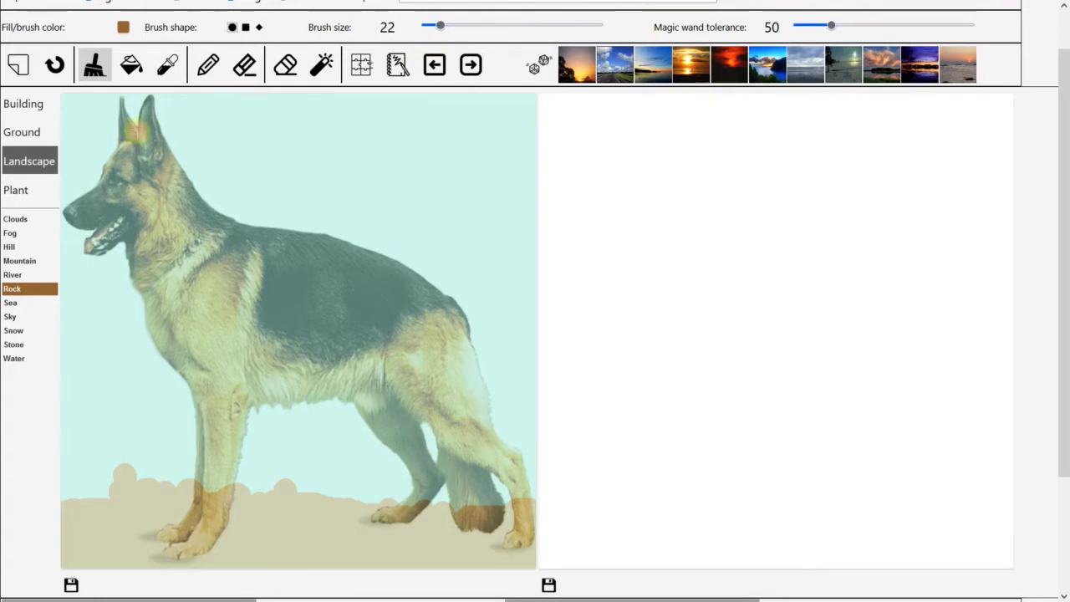
{"action": "mouse_move", "coordinate": [136, 129]}
{"action": "left_mouse_down"}
{"action": "mouse_move", "coordinate": [211, 207]}
{"action": "mouse_move", "coordinate": [260, 234]}
{"action": "mouse_move", "coordinate": [385, 258]}
{"action": "mouse_move", "coordinate": [535, 537]}
{"action": "mouse_move", "coordinate": [520, 556]}
{"action": "mouse_move", "coordinate": [507, 551]}
{"action": "mouse_move", "coordinate": [504, 464]}
{"action": "mouse_move", "coordinate": [461, 448]}
{"action": "mouse_move", "coordinate": [427, 406]}
{"action": "mouse_move", "coordinate": [418, 441]}
{"action": "mouse_move", "coordinate": [443, 485]}
{"action": "mouse_move", "coordinate": [414, 523]}
{"action": "mouse_move", "coordinate": [385, 509]}
{"action": "mouse_move", "coordinate": [404, 456]}
{"action": "mouse_move", "coordinate": [366, 418]}
{"action": "mouse_move", "coordinate": [257, 406]}
{"action": "mouse_move", "coordinate": [238, 473]}
{"action": "mouse_move", "coordinate": [194, 551]}
{"action": "mouse_move", "coordinate": [190, 417]}
{"action": "mouse_move", "coordinate": [149, 350]}
{"action": "mouse_move", "coordinate": [126, 240]}
{"action": "mouse_move", "coordinate": [87, 243]}
{"action": "mouse_move", "coordinate": [75, 218]}
{"action": "mouse_move", "coordinate": [99, 192]}
{"action": "mouse_move", "coordinate": [128, 107]}
{"action": "mouse_move", "coordinate": [149, 125]}
{"action": "left_mouse_up"}
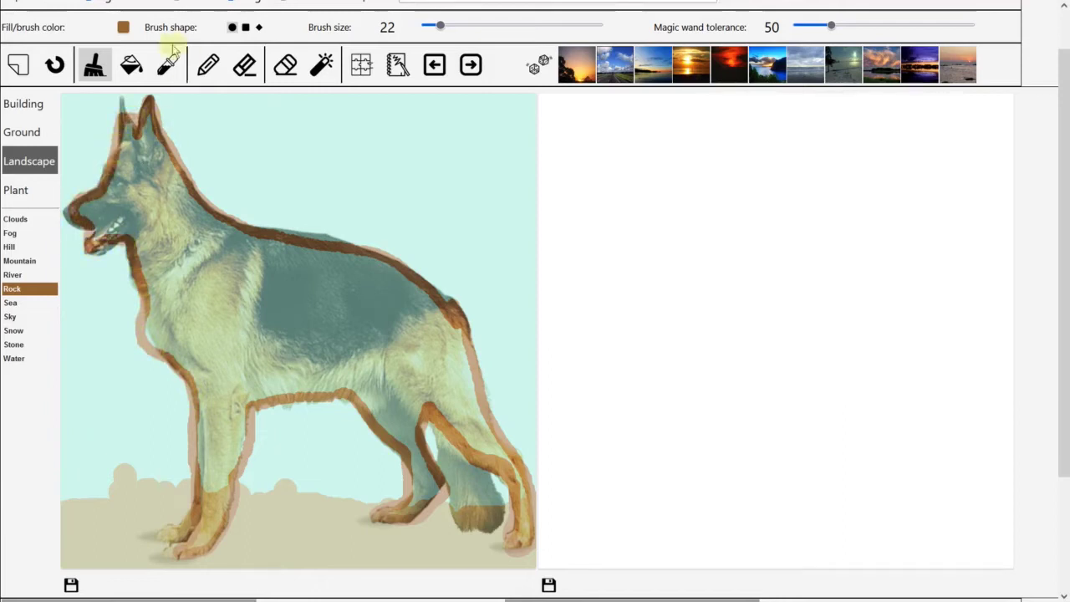
{"action": "left_click", "coordinate": [131, 65]}
{"action": "left_click", "coordinate": [217, 294]}
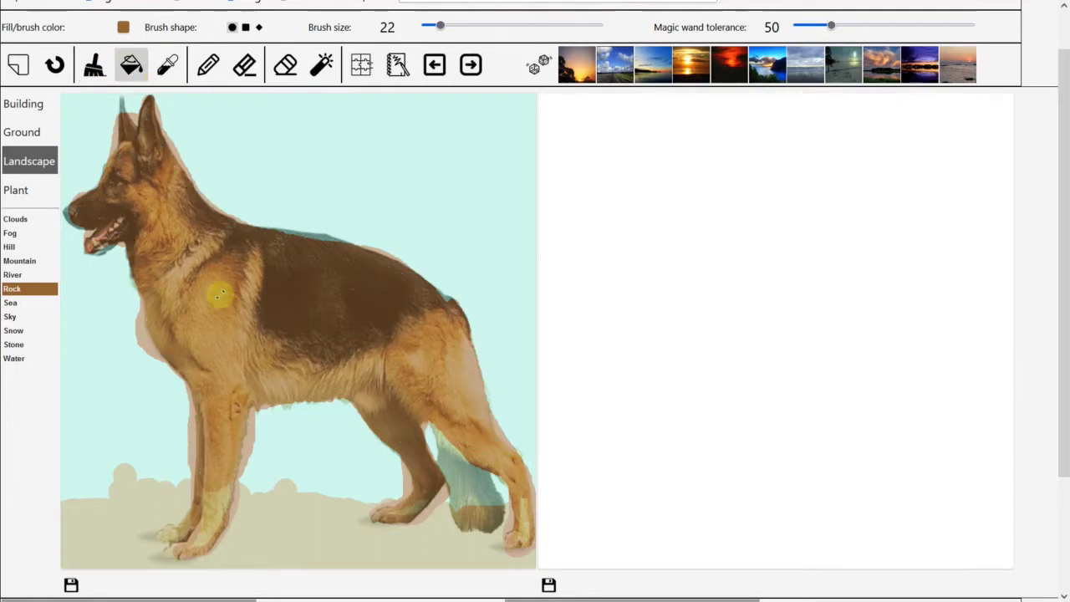
{"action": "left_click", "coordinate": [479, 67]}
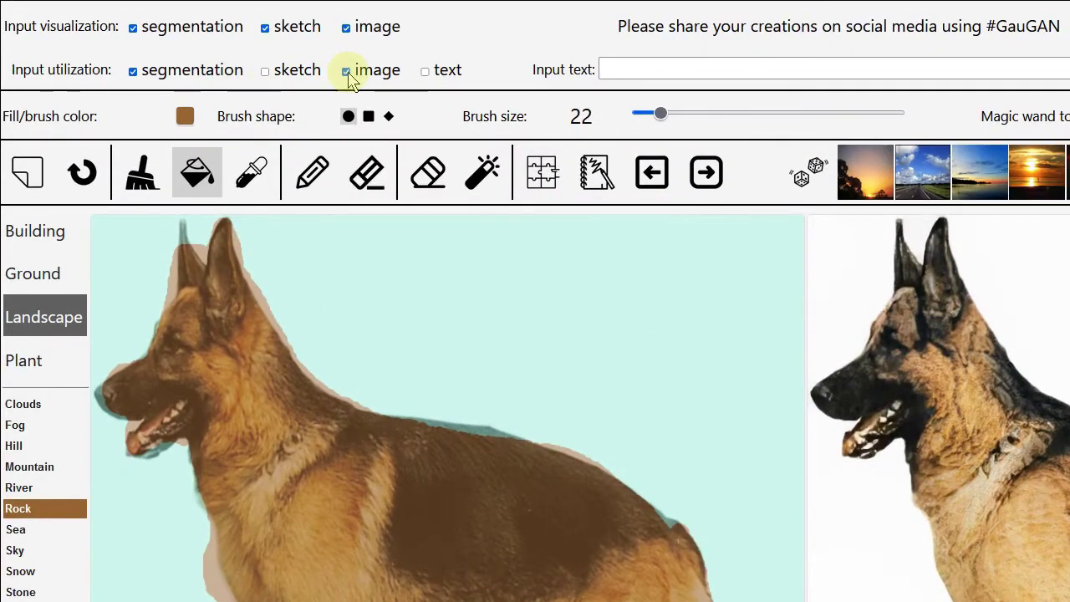
Step: Uncheck 'image' under Input utilization and Input visualization so only the segmentation shows
{"action": "left_click", "coordinate": [347, 72]}
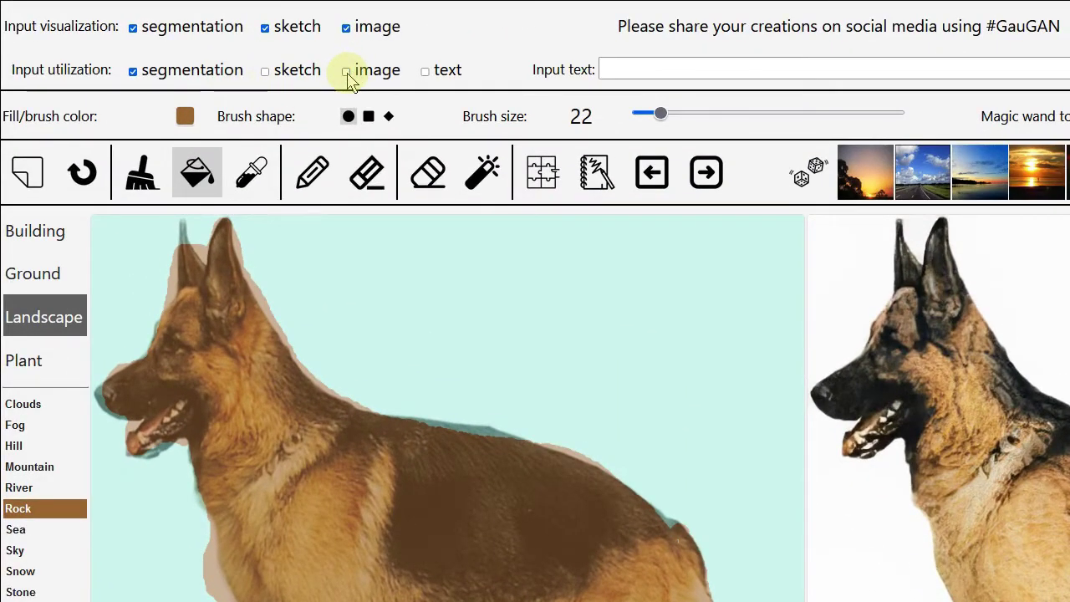
{"action": "left_click", "coordinate": [346, 27]}
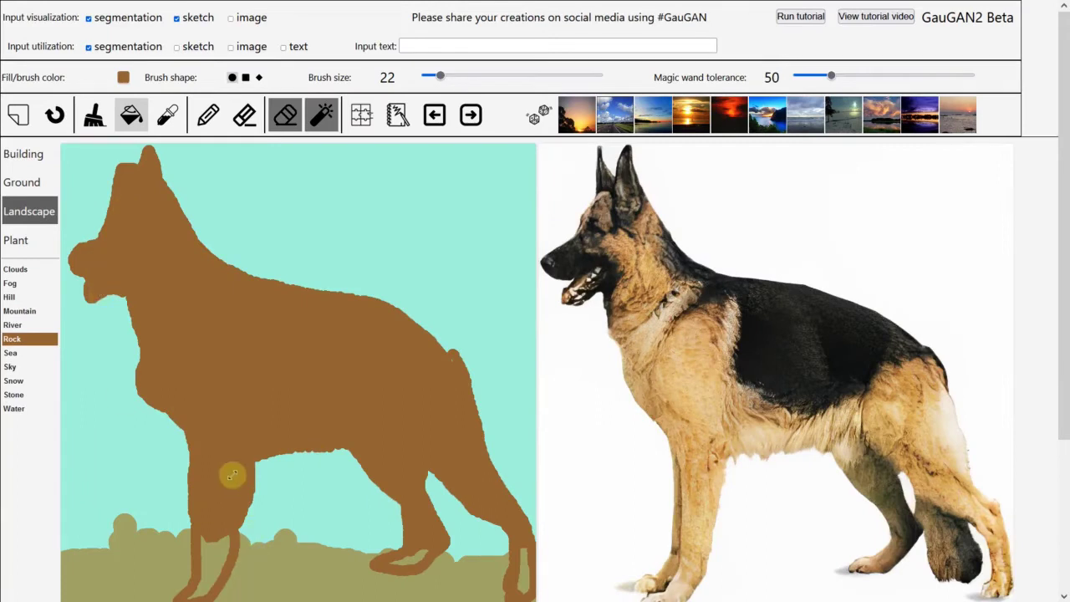
{"action": "scroll", "coordinate": [232, 475], "scroll_direction": "down", "scroll_amount": 1}
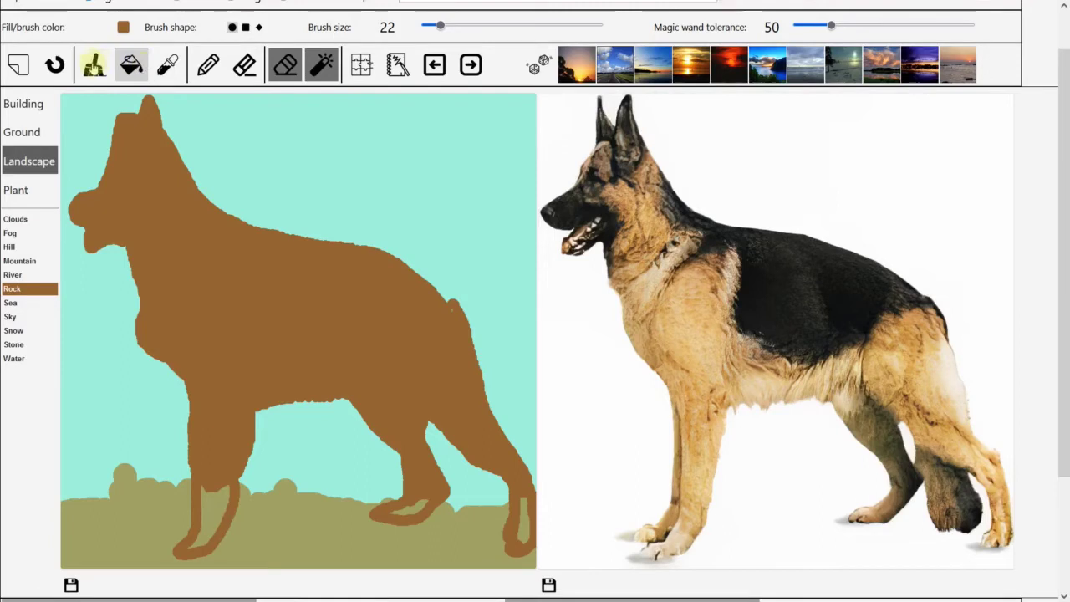
Step: Bucket-fill the hollow front leg, hind foot and rear paw with Rock
{"action": "left_click", "coordinate": [215, 501]}
{"action": "left_click", "coordinate": [409, 509]}
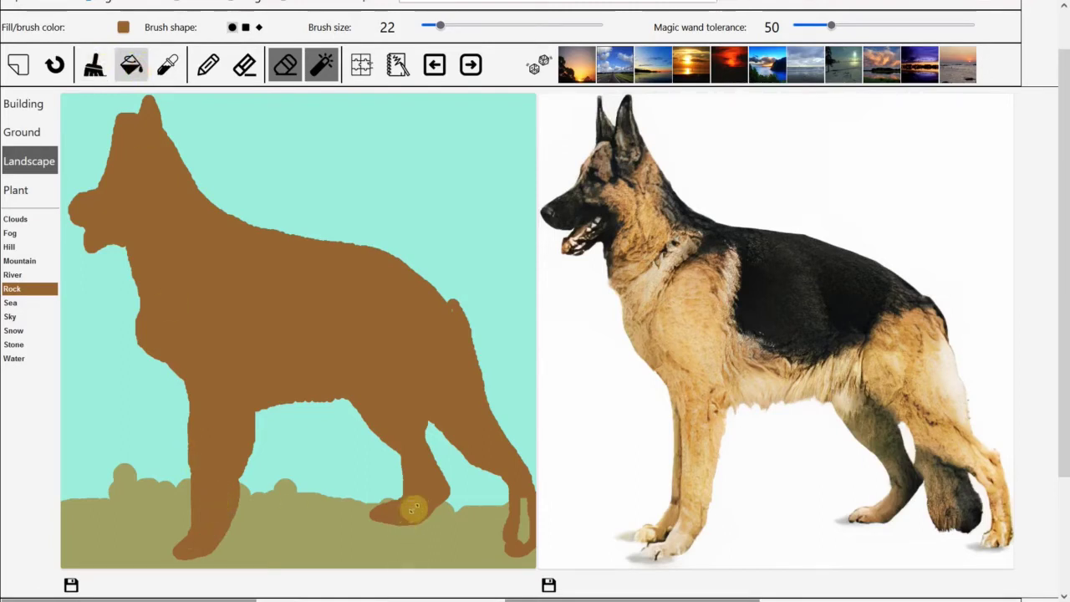
{"action": "left_click", "coordinate": [520, 523]}
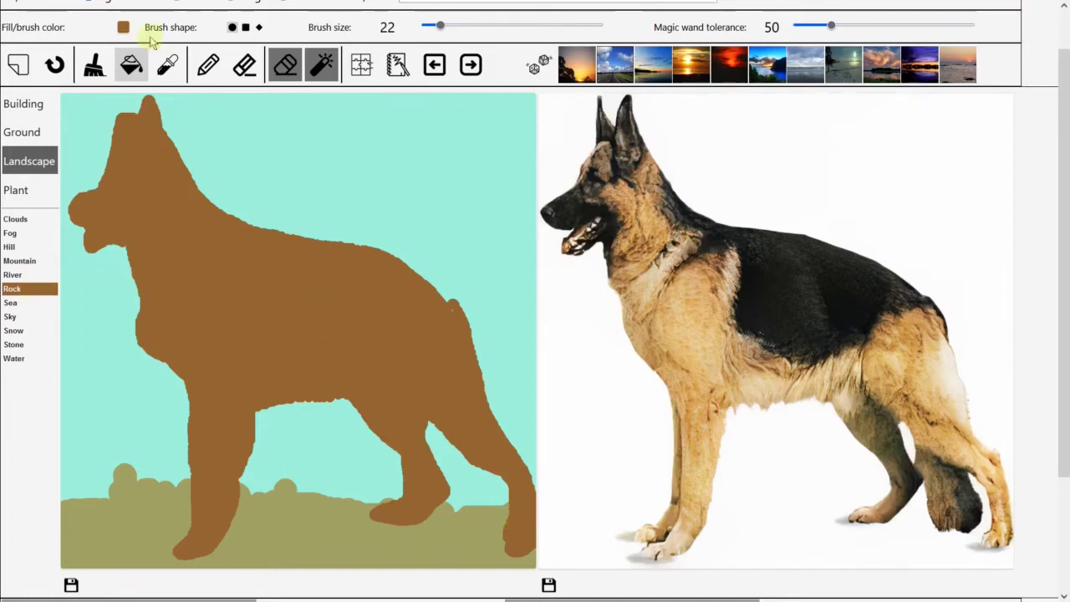
Step: Select Clouds as the paint label for the sky
{"action": "scroll", "coordinate": [284, 151], "scroll_direction": "up", "scroll_amount": 1}
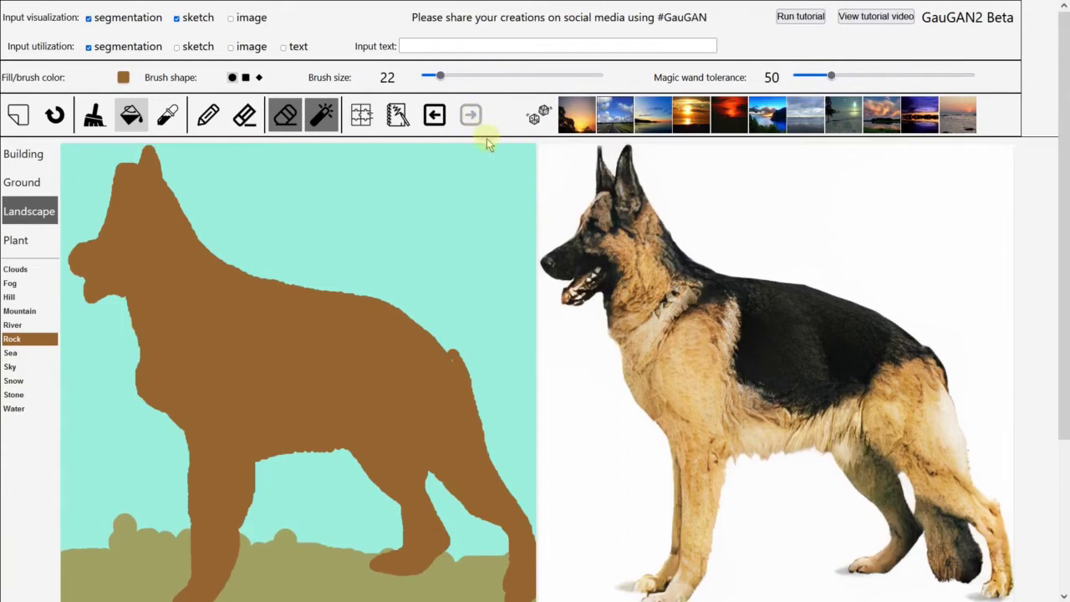
{"action": "scroll", "coordinate": [490, 148], "scroll_direction": "down", "scroll_amount": 1}
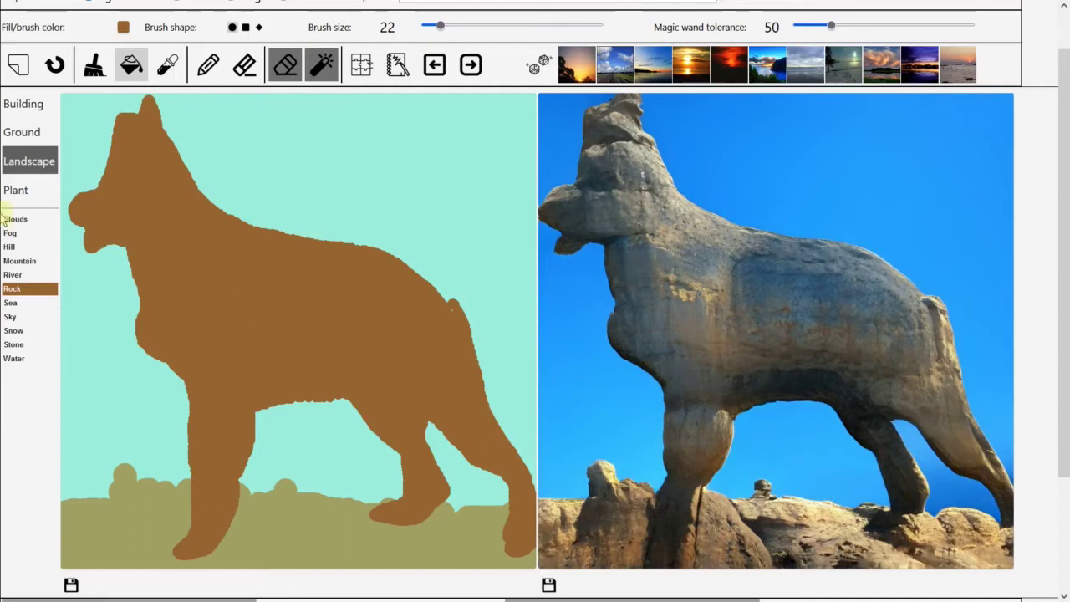
{"action": "left_click", "coordinate": [13, 219]}
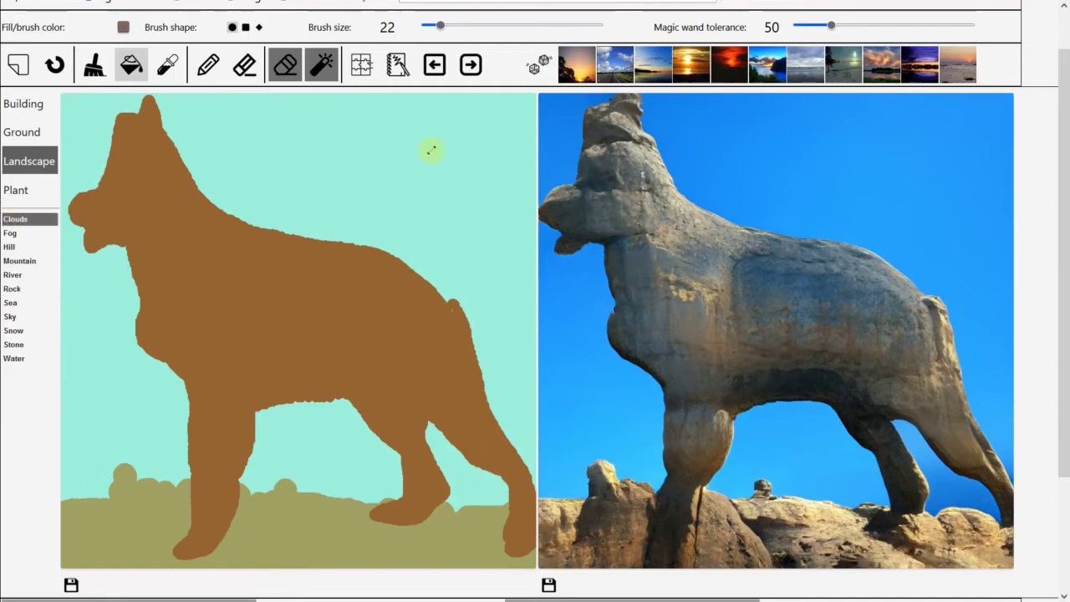
Step: Brush three Clouds strokes into the sky above the dog, one at the left edge
{"action": "left_click", "coordinate": [95, 67]}
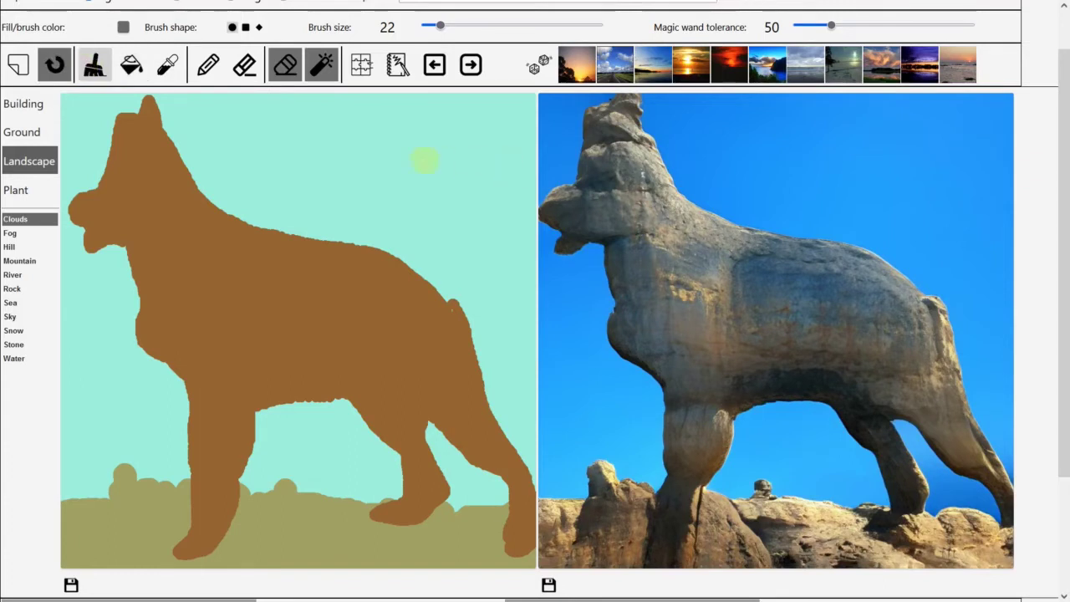
{"action": "mouse_move", "coordinate": [425, 157]}
{"action": "left_mouse_down"}
{"action": "mouse_move", "coordinate": [384, 158]}
{"action": "mouse_move", "coordinate": [419, 172]}
{"action": "mouse_move", "coordinate": [500, 166]}
{"action": "mouse_move", "coordinate": [478, 153]}
{"action": "mouse_move", "coordinate": [443, 146]}
{"action": "left_mouse_up"}
{"action": "scroll", "coordinate": [501, 165], "scroll_direction": "up", "scroll_amount": 5}
{"action": "left_click_drag", "start_coordinate": [271, 122], "coordinate": [227, 137]}
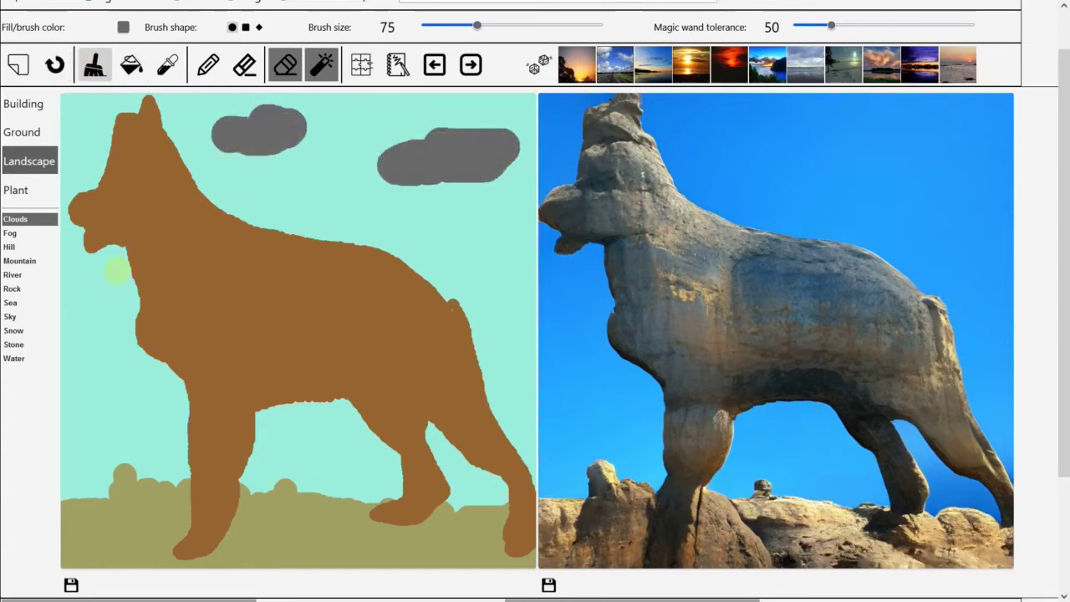
{"action": "mouse_move", "coordinate": [83, 292]}
{"action": "left_mouse_down"}
{"action": "mouse_move", "coordinate": [64, 289]}
{"action": "mouse_move", "coordinate": [102, 292]}
{"action": "left_mouse_up"}
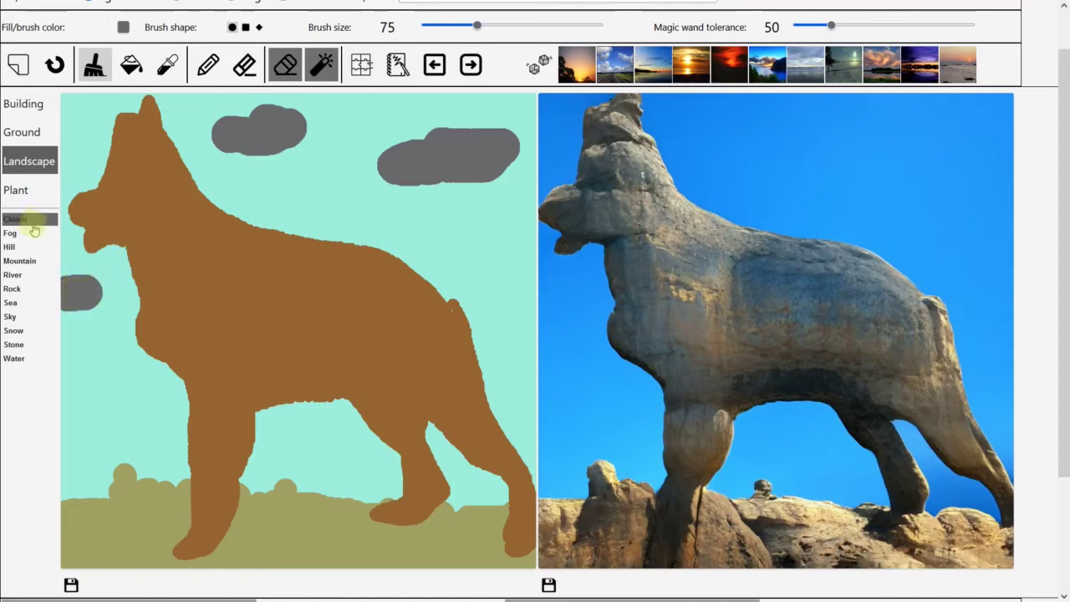
Step: Paint a Plant > Straw patch on the bottom-left ground and re-render the scene
{"action": "left_click", "coordinate": [28, 193]}
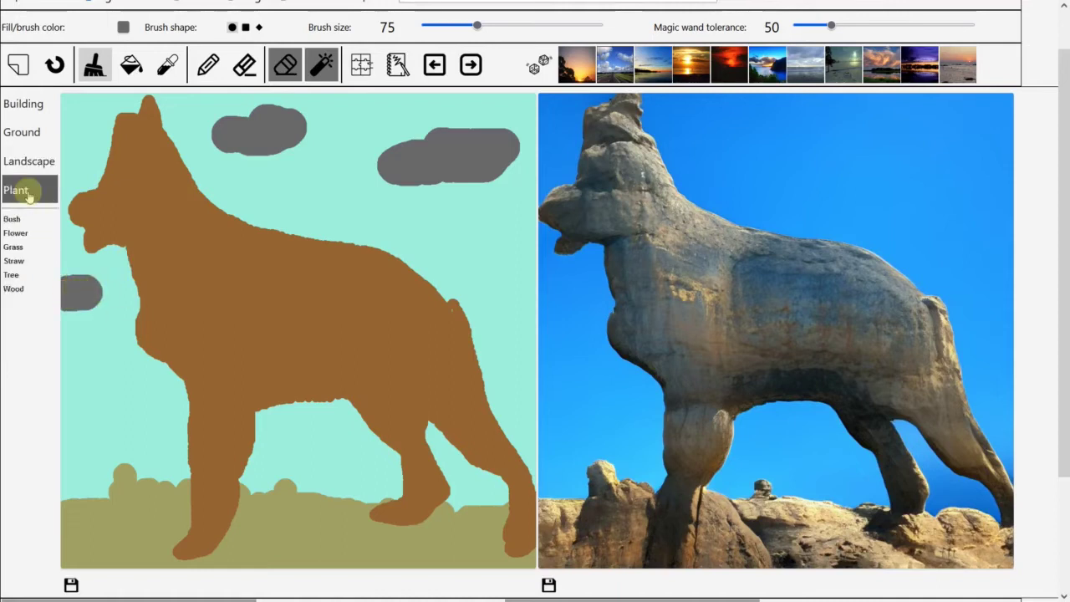
{"action": "left_click", "coordinate": [31, 260]}
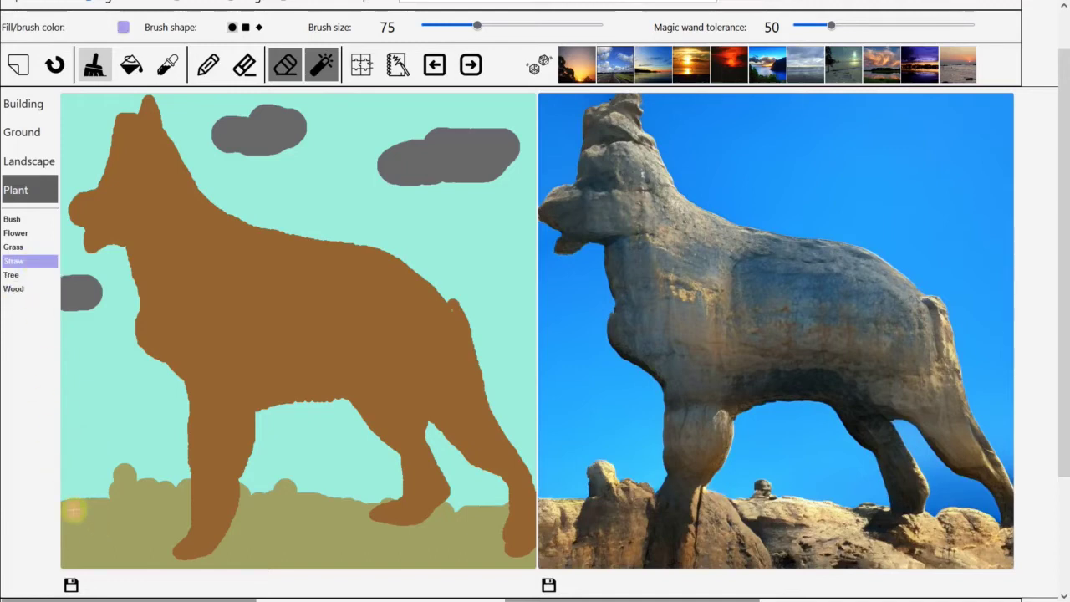
{"action": "mouse_move", "coordinate": [72, 510]}
{"action": "left_mouse_down"}
{"action": "mouse_move", "coordinate": [75, 470]}
{"action": "mouse_move", "coordinate": [94, 500]}
{"action": "mouse_move", "coordinate": [105, 483]}
{"action": "mouse_move", "coordinate": [129, 485]}
{"action": "left_mouse_up"}
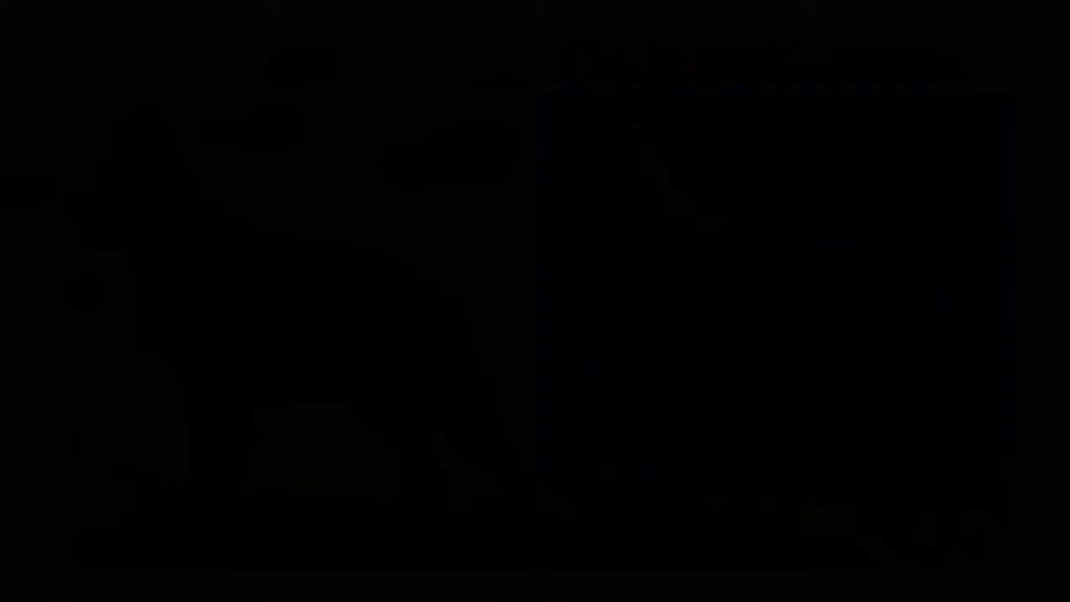
{"action": "left_click", "coordinate": [471, 64]}
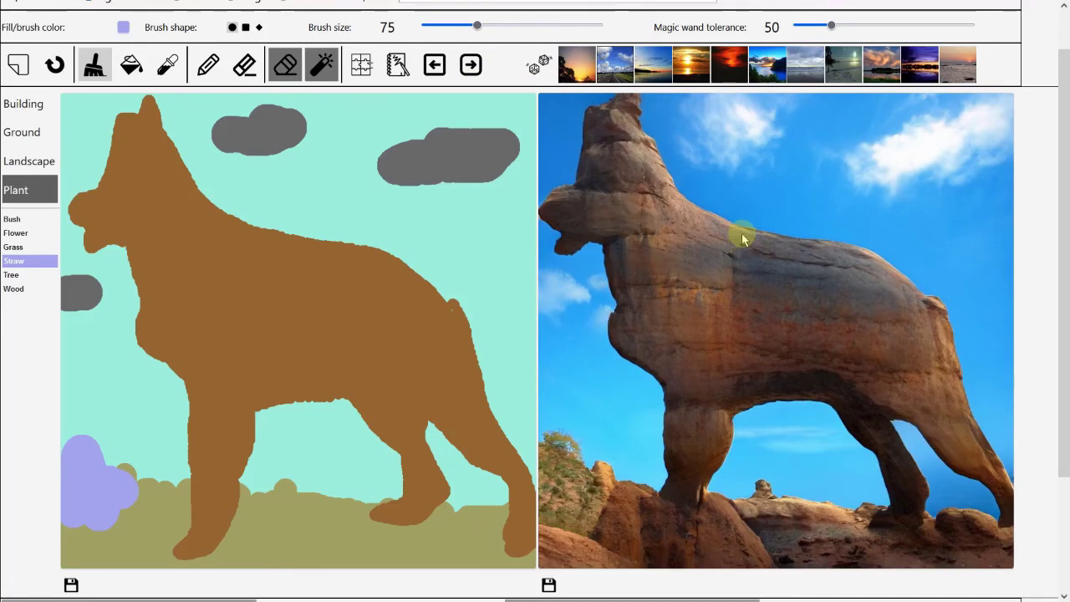
Step: Save the output image, renaming gaugan_output.png to gaugan_dog.png
{"action": "scroll", "coordinate": [741, 234], "scroll_direction": "down", "scroll_amount": 2}
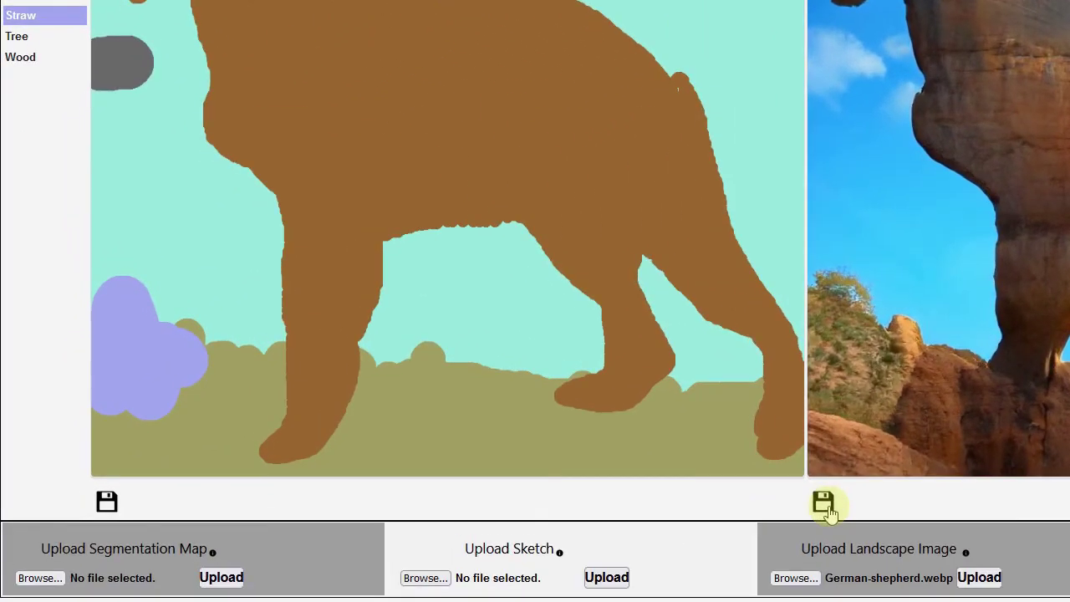
{"action": "left_click", "coordinate": [824, 504]}
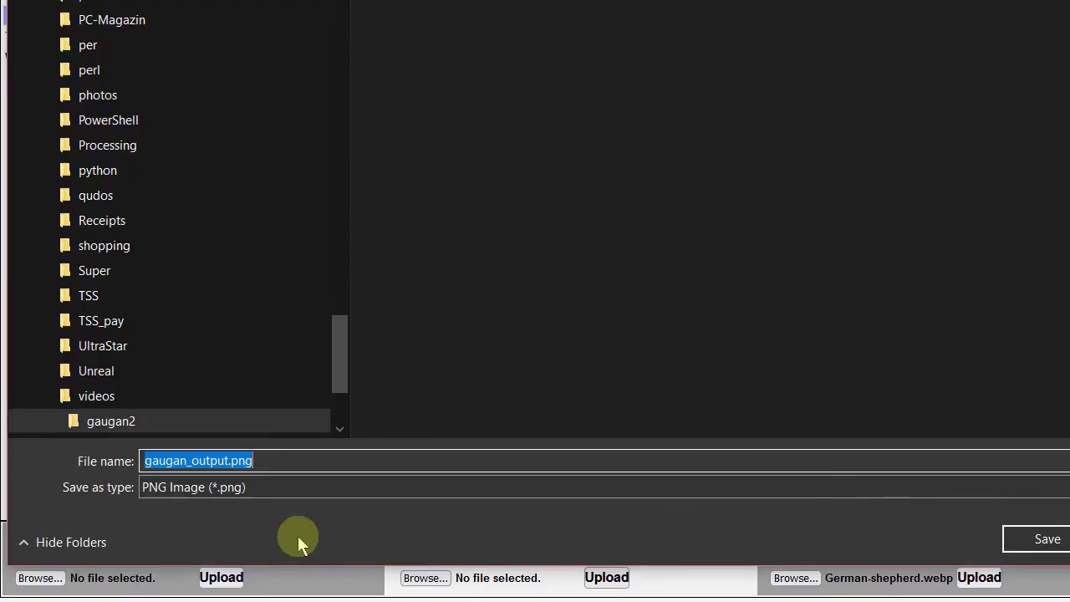
{"action": "left_click", "coordinate": [232, 461]}
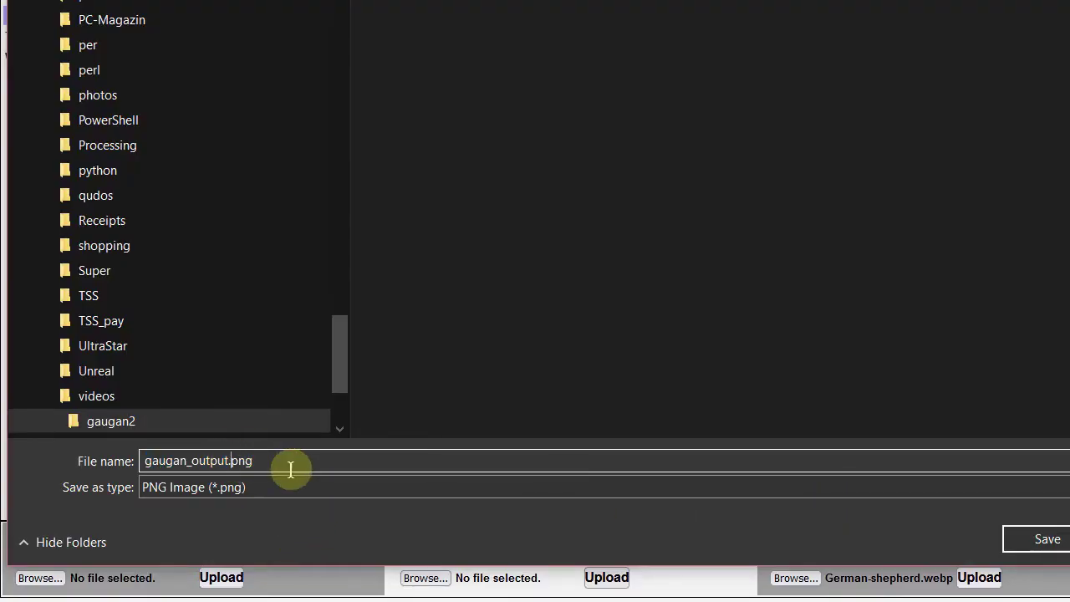
{"action": "key", "text": "BackSpace"}
{"action": "key", "text": "BackSpace"}
{"action": "key", "text": "BackSpace"}
{"action": "key", "text": "BackSpace"}
{"action": "key", "text": "BackSpace"}
{"action": "key", "text": "BackSpace"}
{"action": "type", "text": "dog"}
{"action": "left_click", "coordinate": [1055, 541]}
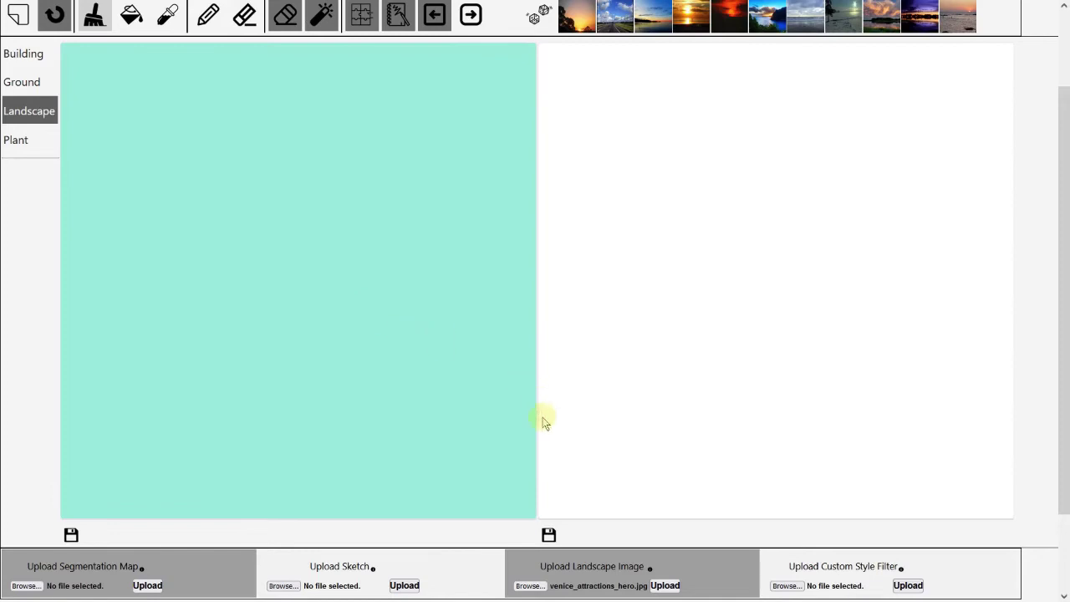
Step: Browse to venice_attractions_hero.jpg and upload it as the landscape image
{"action": "left_click", "coordinate": [541, 587]}
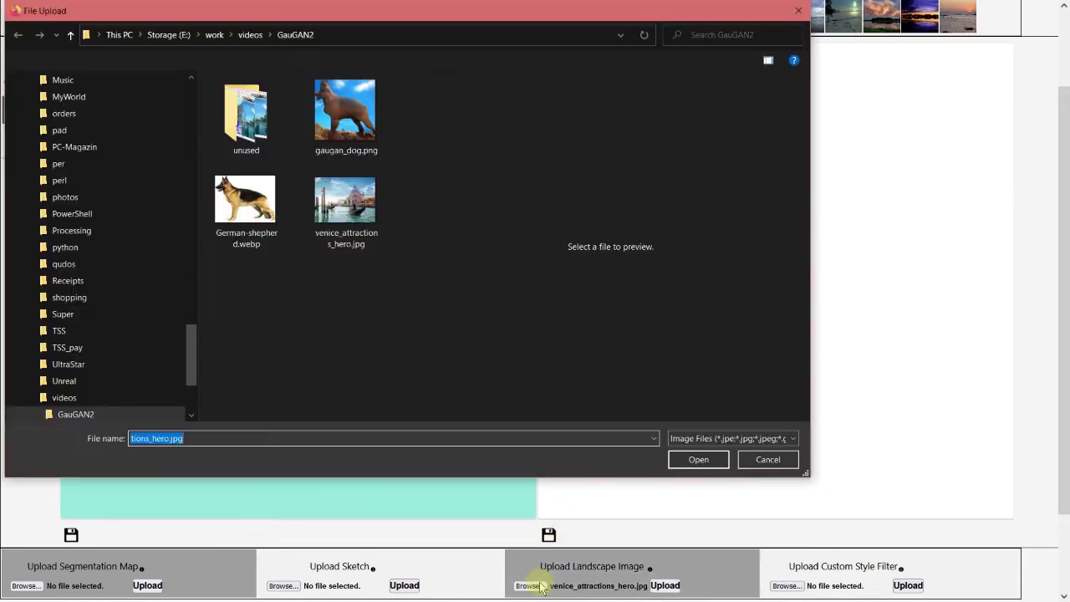
{"action": "left_click", "coordinate": [368, 222]}
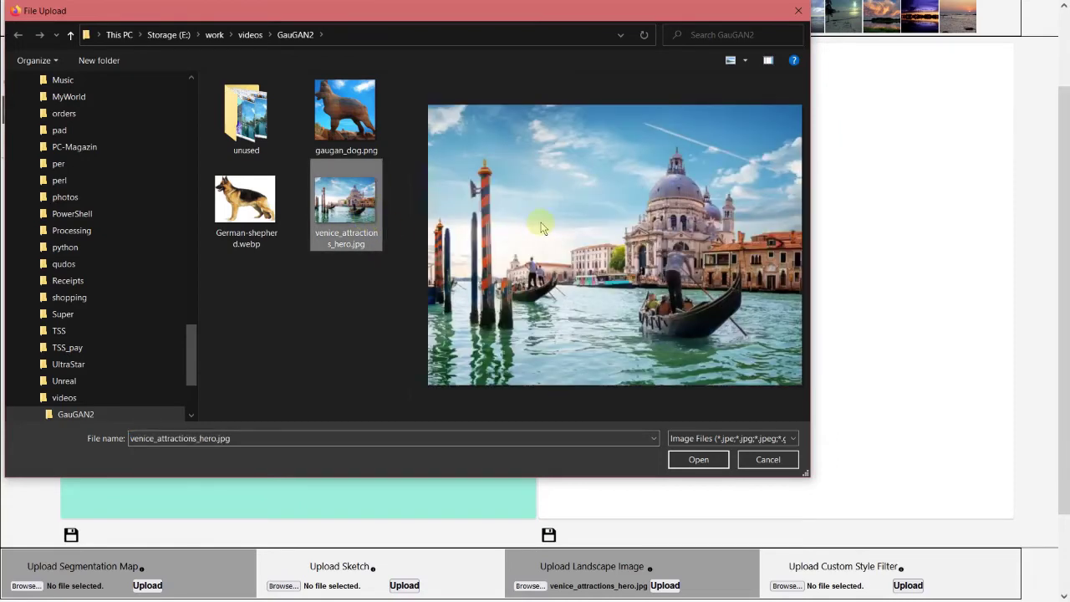
{"action": "left_click", "coordinate": [698, 462]}
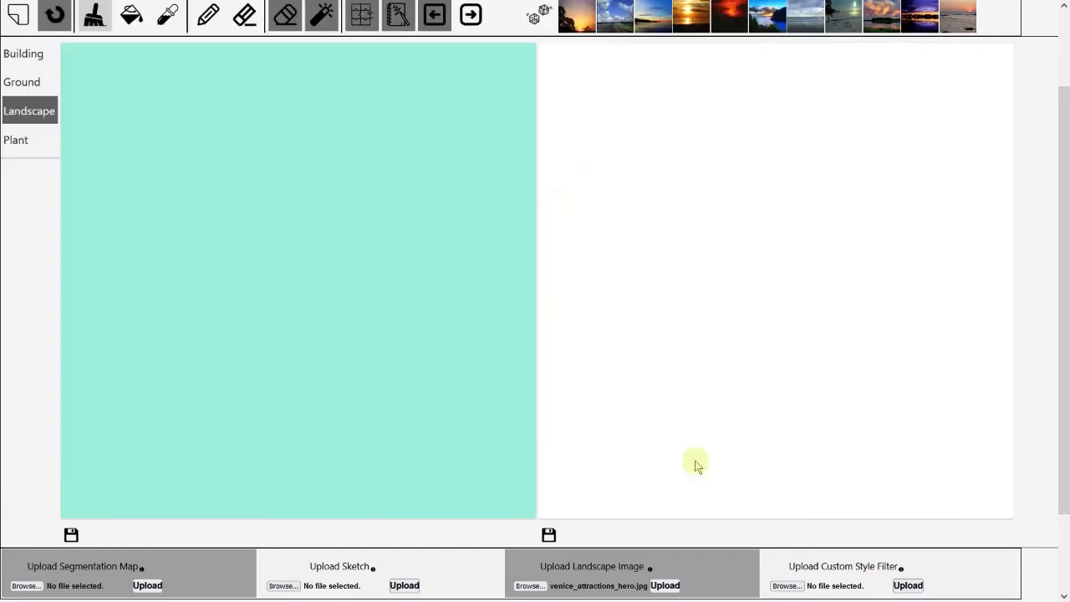
{"action": "left_click", "coordinate": [672, 587]}
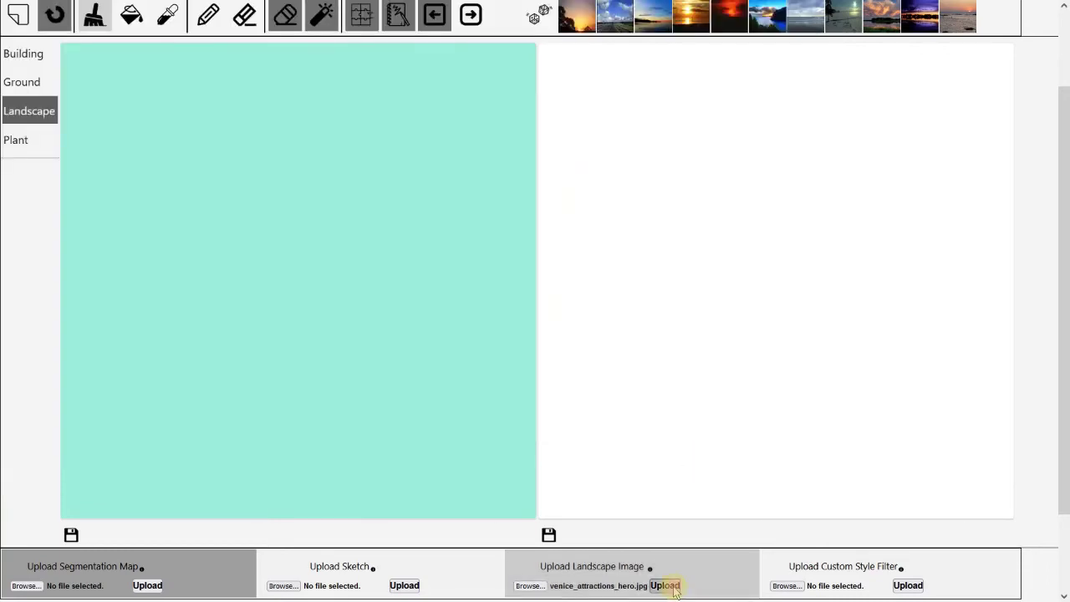
{"action": "scroll", "coordinate": [627, 439], "scroll_direction": "up", "scroll_amount": 3}
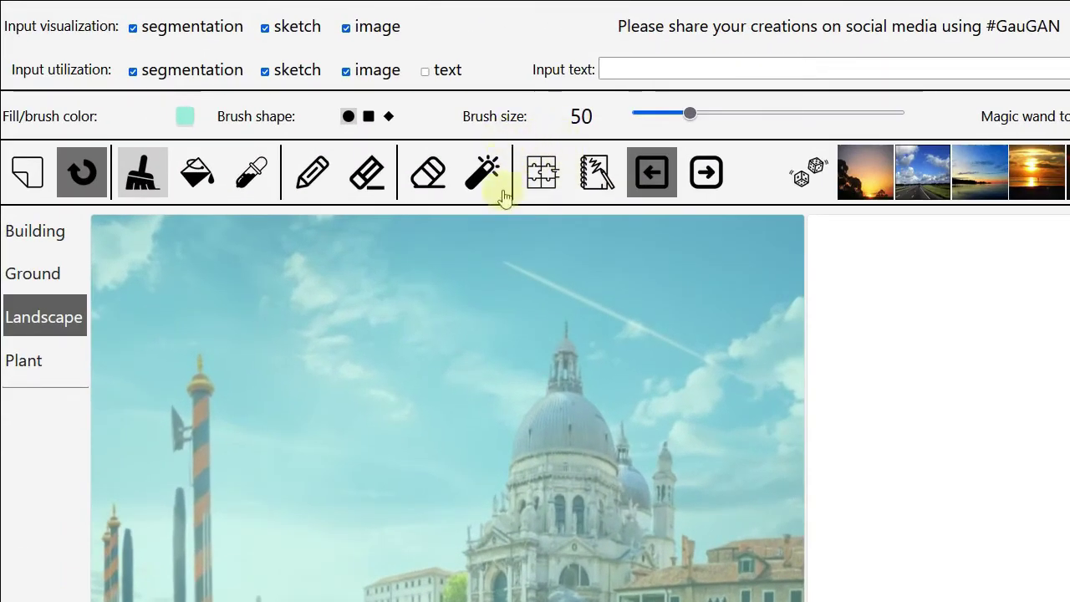
Step: Segment the Venice photo, uncheck 'image' for visualization and utilization, and render the map
{"action": "left_click", "coordinate": [543, 177]}
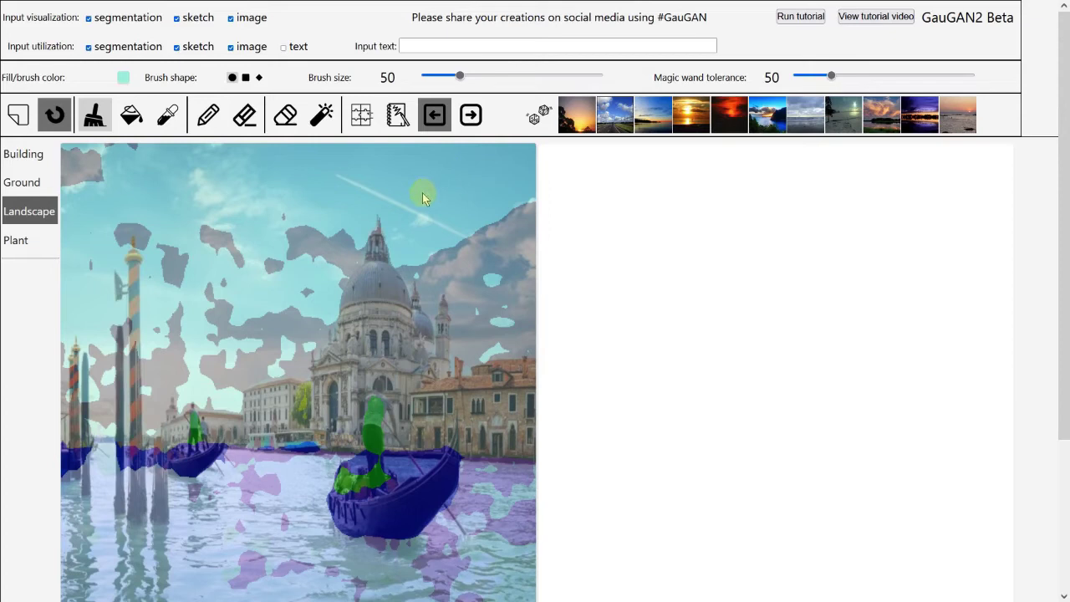
{"action": "left_click", "coordinate": [231, 18]}
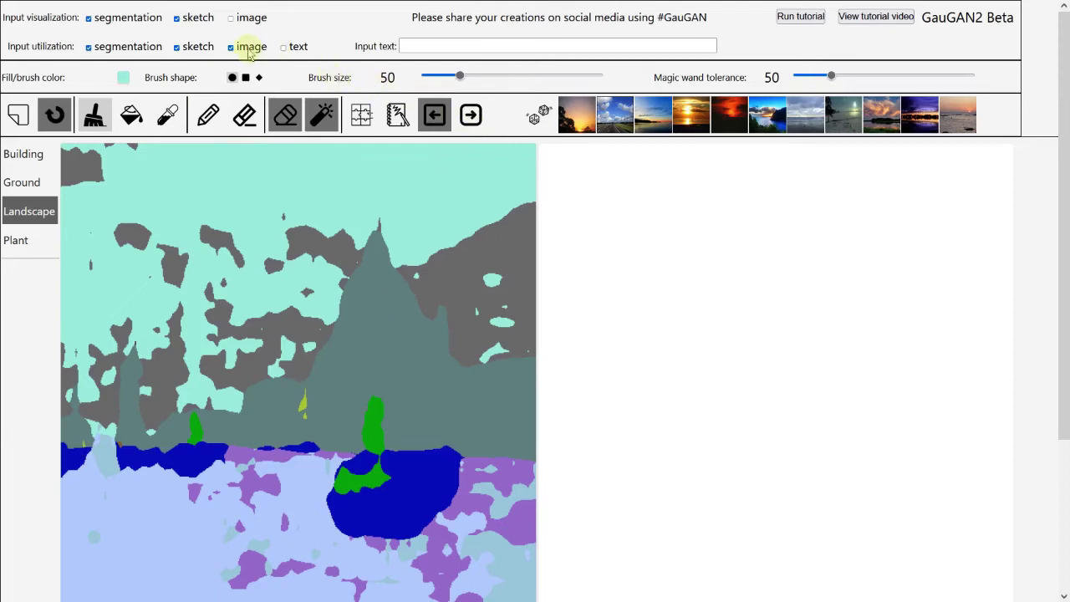
{"action": "left_click", "coordinate": [232, 48]}
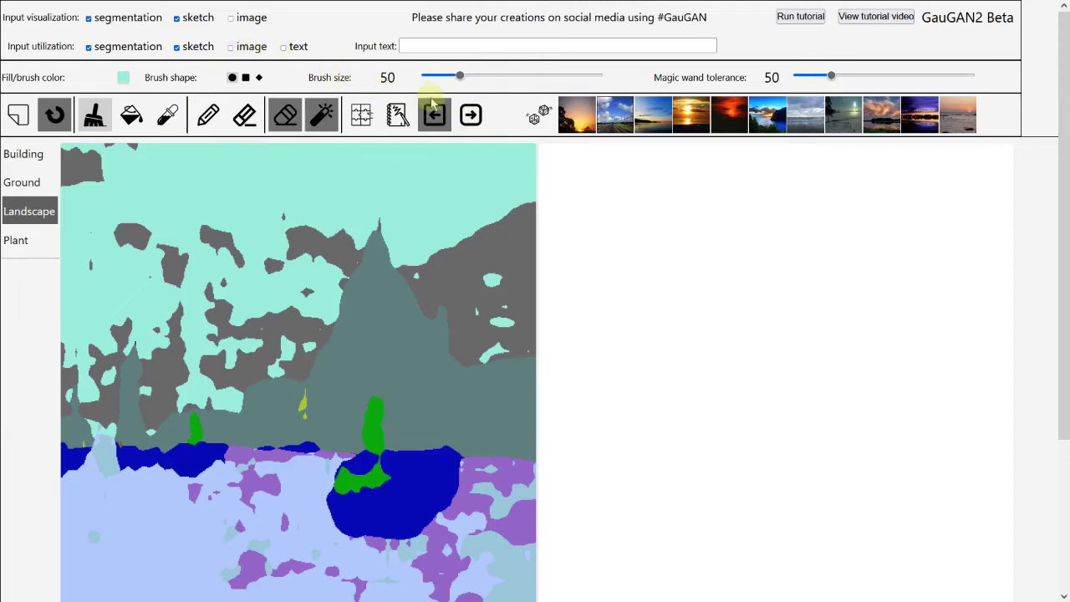
{"action": "left_click", "coordinate": [473, 118]}
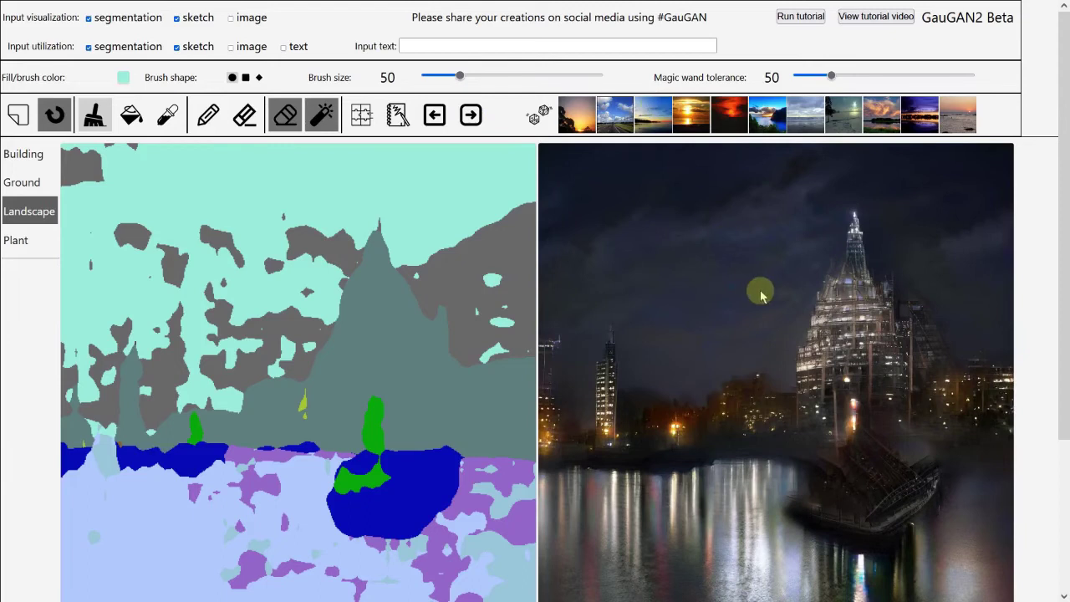
Step: Apply the second, blue-sky style thumbnail to the rendered city
{"action": "scroll", "coordinate": [753, 276], "scroll_direction": "down", "scroll_amount": 1}
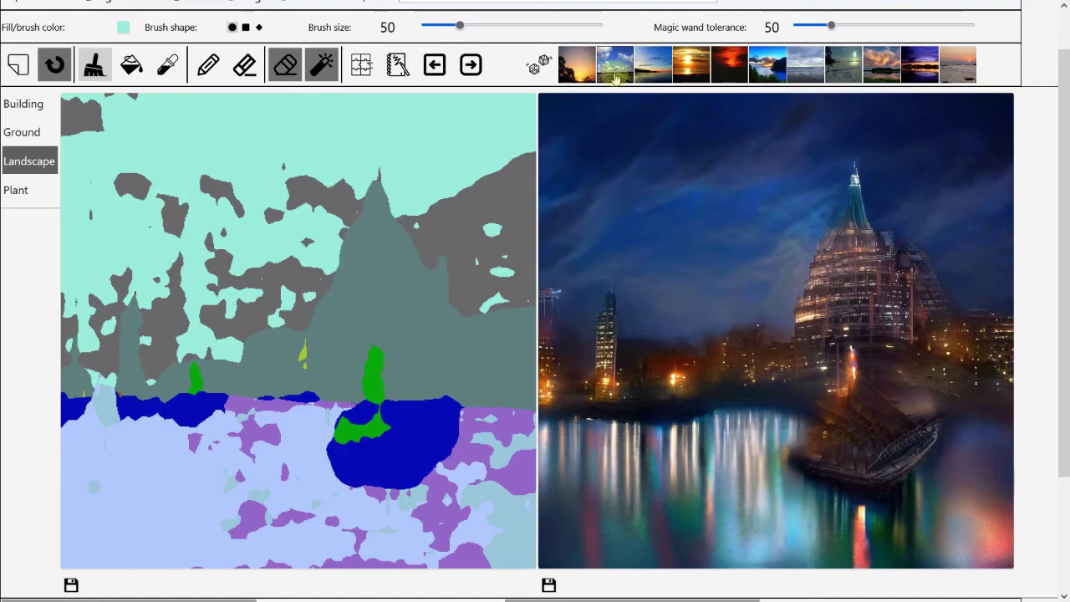
{"action": "left_click", "coordinate": [615, 76]}
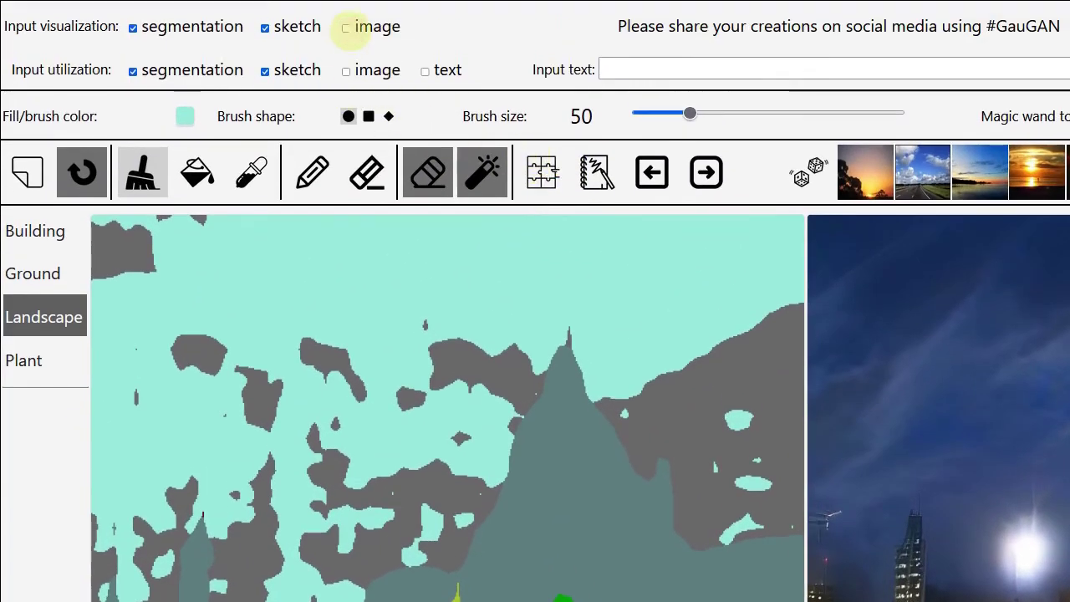
Step: Toggle the photo overlay on and off, then render the map and sketch outlines
{"action": "left_click", "coordinate": [346, 29]}
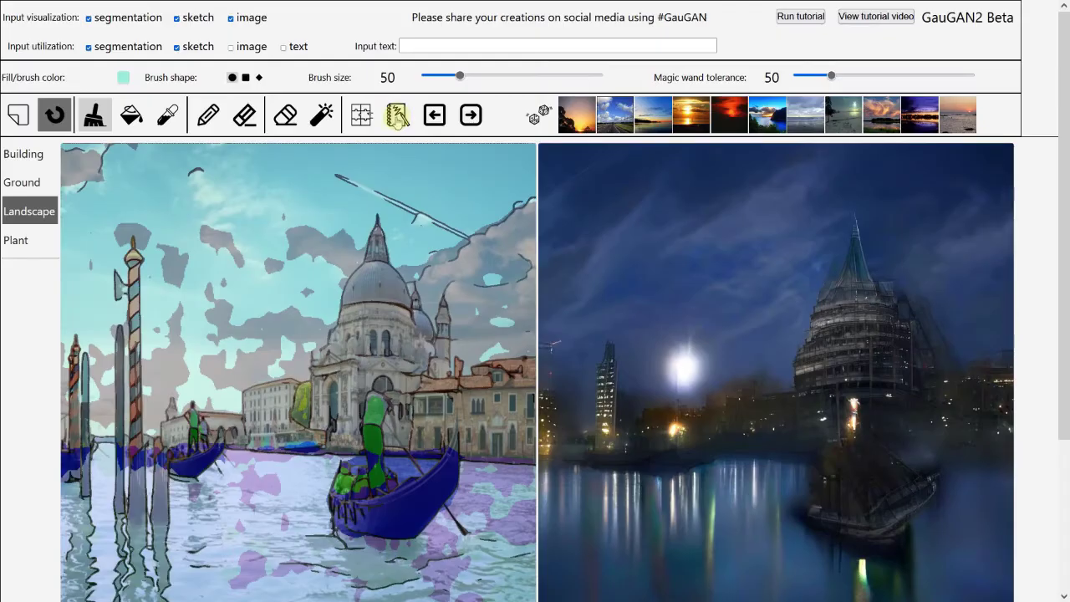
{"action": "left_click", "coordinate": [231, 19]}
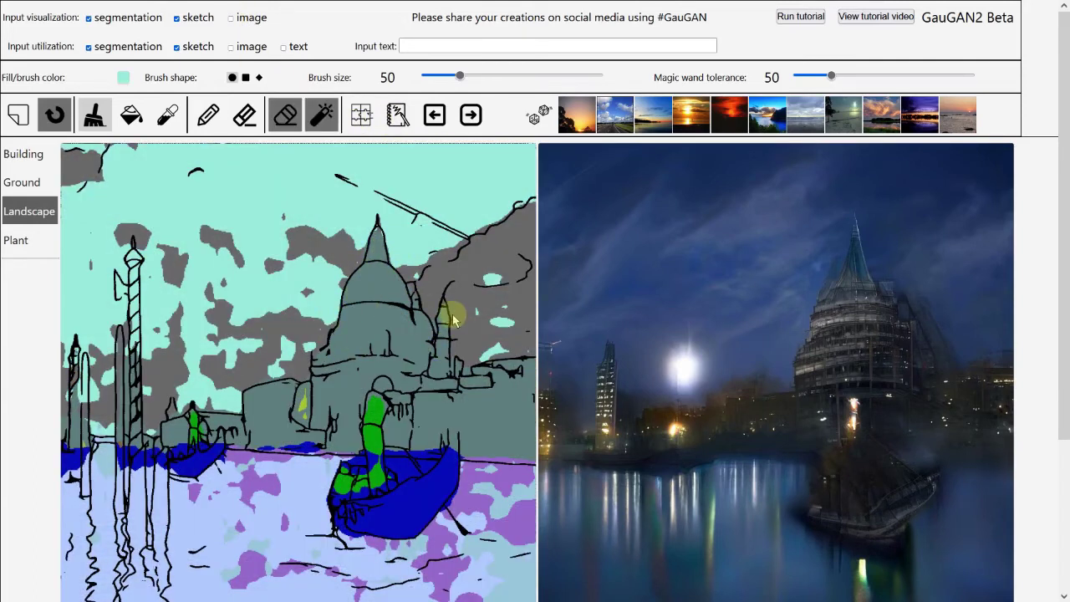
{"action": "left_click", "coordinate": [475, 117]}
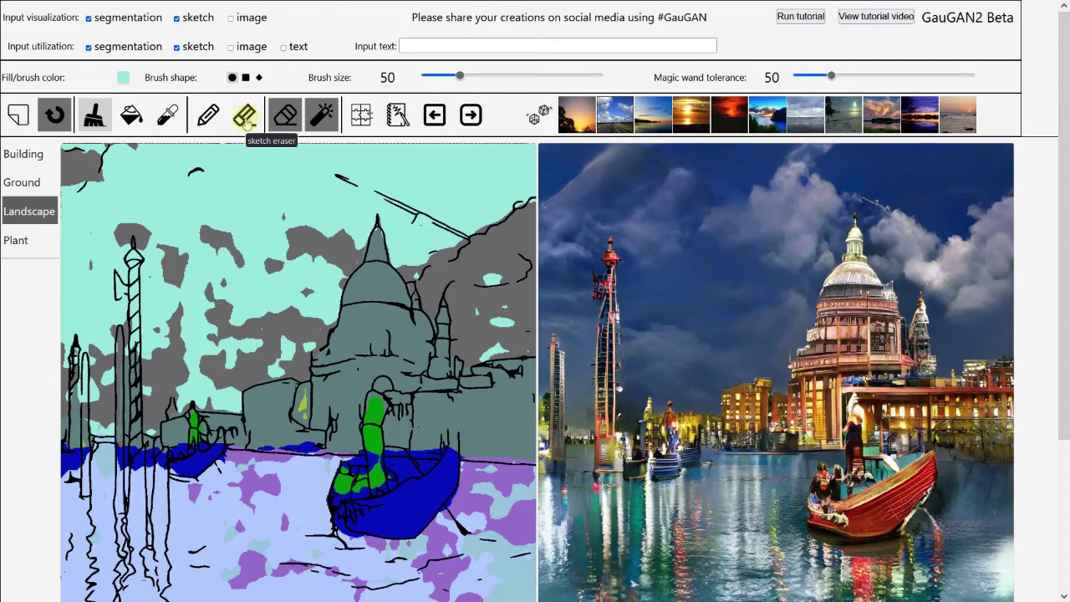
{"action": "left_click", "coordinate": [244, 117]}
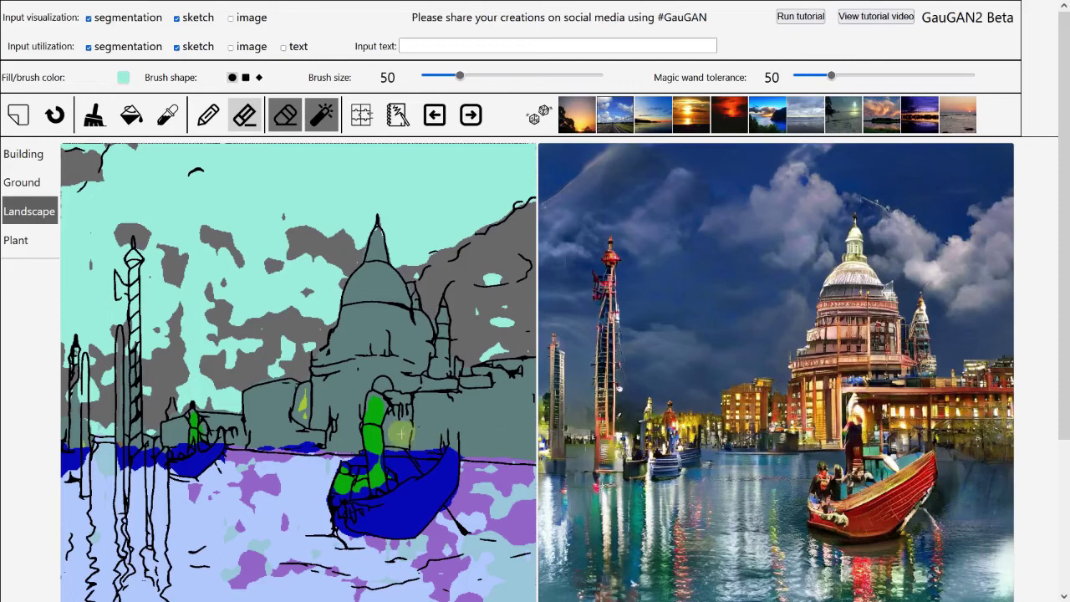
{"action": "left_click_drag", "start_coordinate": [372, 407], "coordinate": [387, 391]}
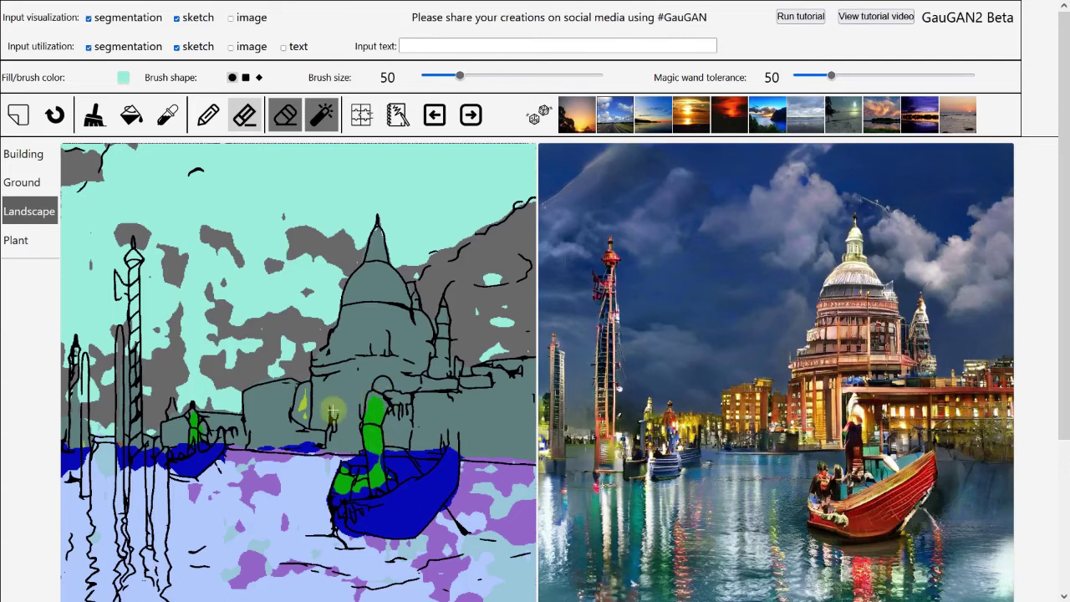
{"action": "key", "text": "ctrl+z"}
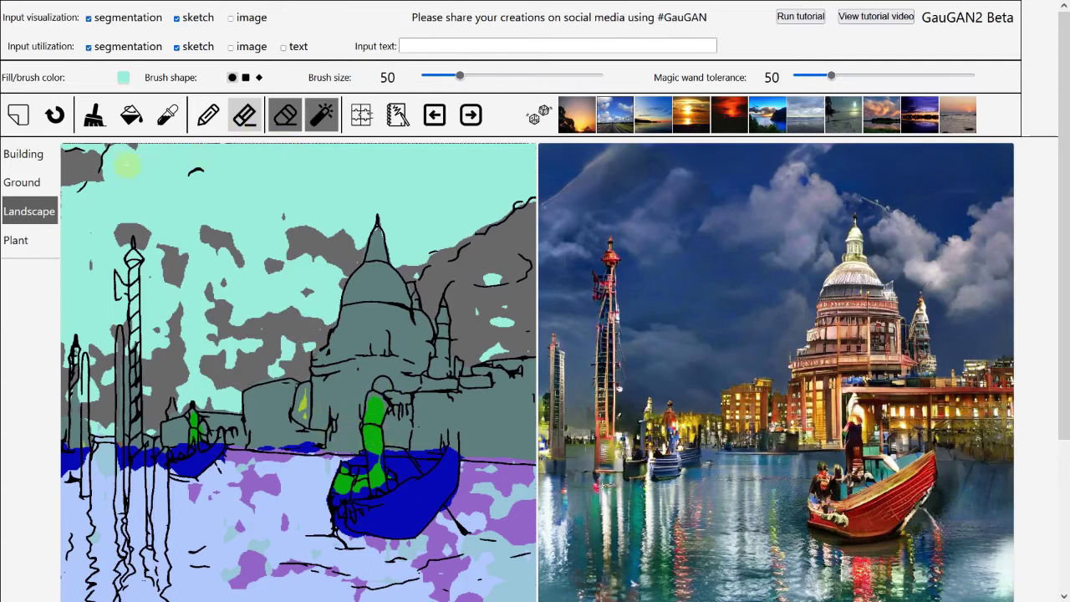
Step: Paint the green boat figure with Building > House and erase the sketch lines over it
{"action": "left_click", "coordinate": [29, 160]}
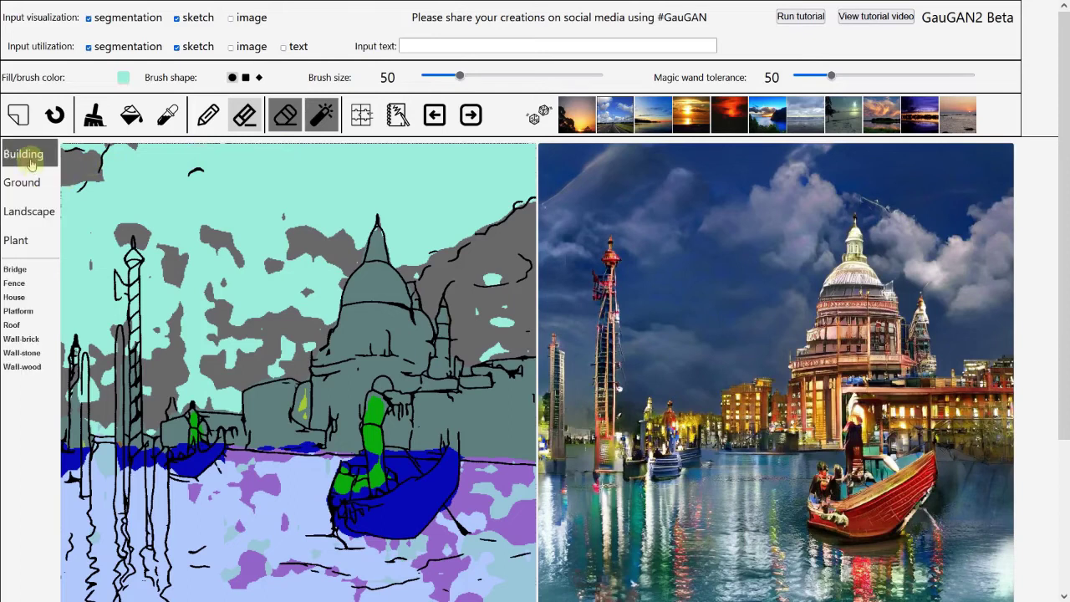
{"action": "left_click", "coordinate": [27, 299]}
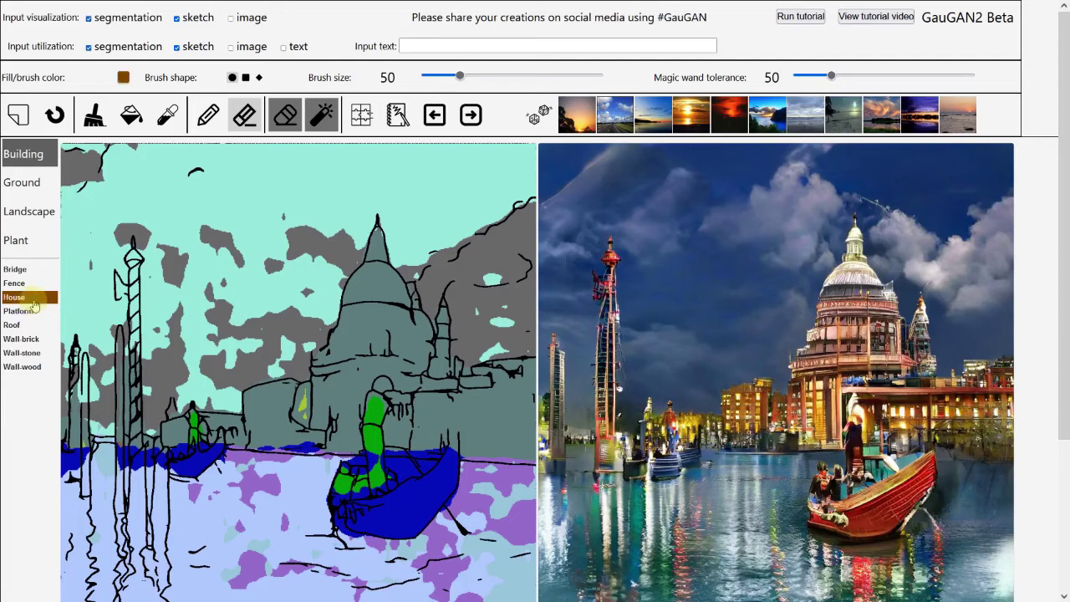
{"action": "left_click", "coordinate": [98, 121]}
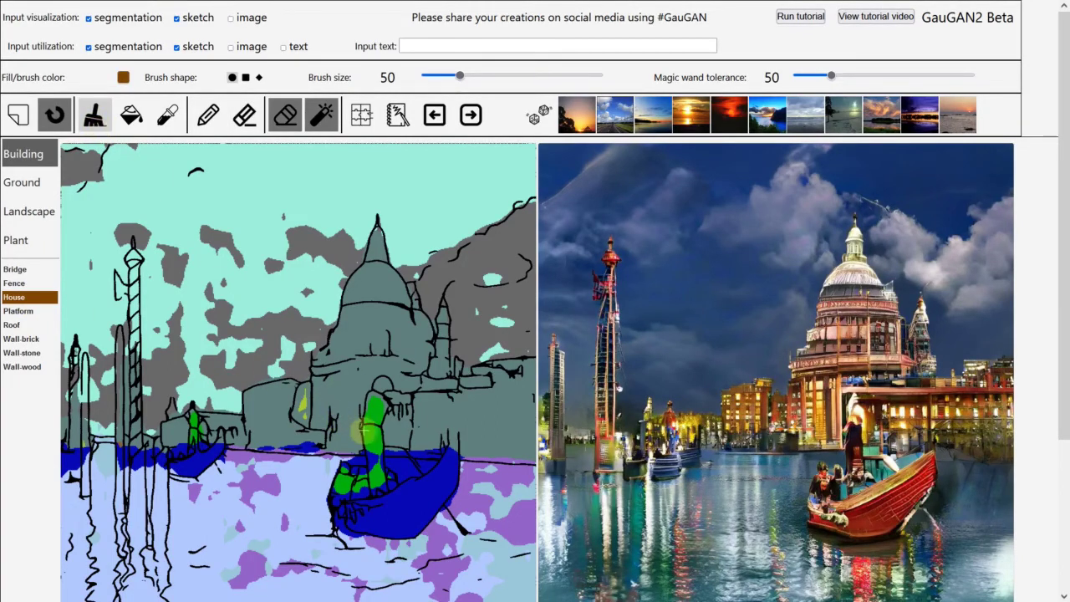
{"action": "mouse_move", "coordinate": [364, 436]}
{"action": "left_mouse_down"}
{"action": "mouse_move", "coordinate": [376, 404]}
{"action": "mouse_move", "coordinate": [371, 433]}
{"action": "mouse_move", "coordinate": [366, 420]}
{"action": "mouse_move", "coordinate": [376, 410]}
{"action": "mouse_move", "coordinate": [384, 439]}
{"action": "mouse_move", "coordinate": [388, 412]}
{"action": "mouse_move", "coordinate": [373, 386]}
{"action": "mouse_move", "coordinate": [362, 386]}
{"action": "mouse_move", "coordinate": [362, 403]}
{"action": "mouse_move", "coordinate": [373, 383]}
{"action": "mouse_move", "coordinate": [380, 404]}
{"action": "mouse_move", "coordinate": [367, 405]}
{"action": "mouse_move", "coordinate": [393, 393]}
{"action": "left_mouse_up"}
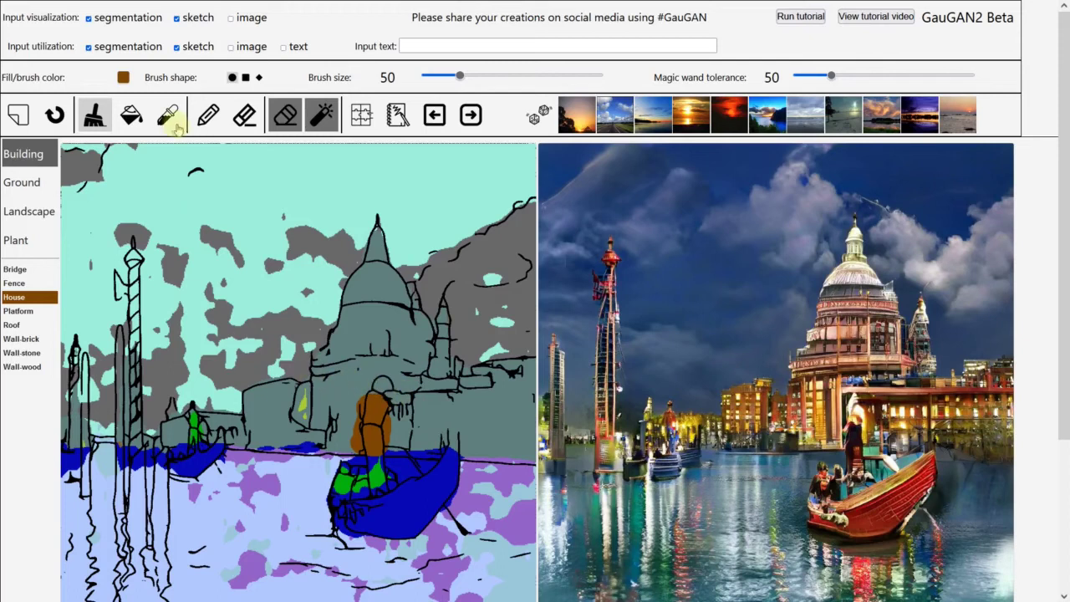
{"action": "left_click", "coordinate": [242, 123]}
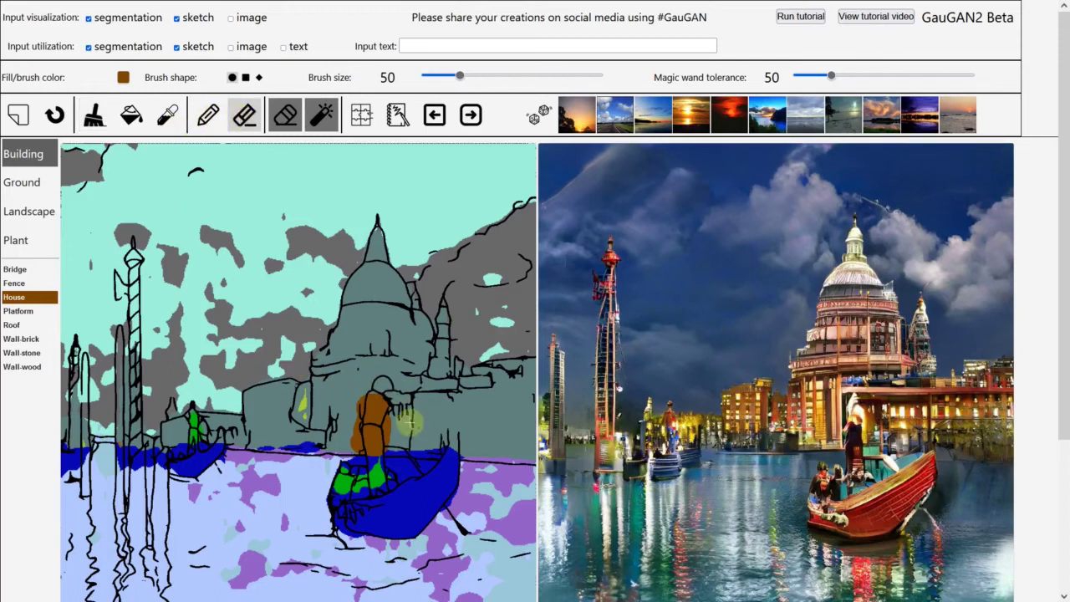
{"action": "mouse_move", "coordinate": [393, 389]}
{"action": "left_mouse_down"}
{"action": "mouse_move", "coordinate": [381, 391]}
{"action": "mouse_move", "coordinate": [392, 397]}
{"action": "mouse_move", "coordinate": [381, 427]}
{"action": "mouse_move", "coordinate": [366, 415]}
{"action": "left_mouse_up"}
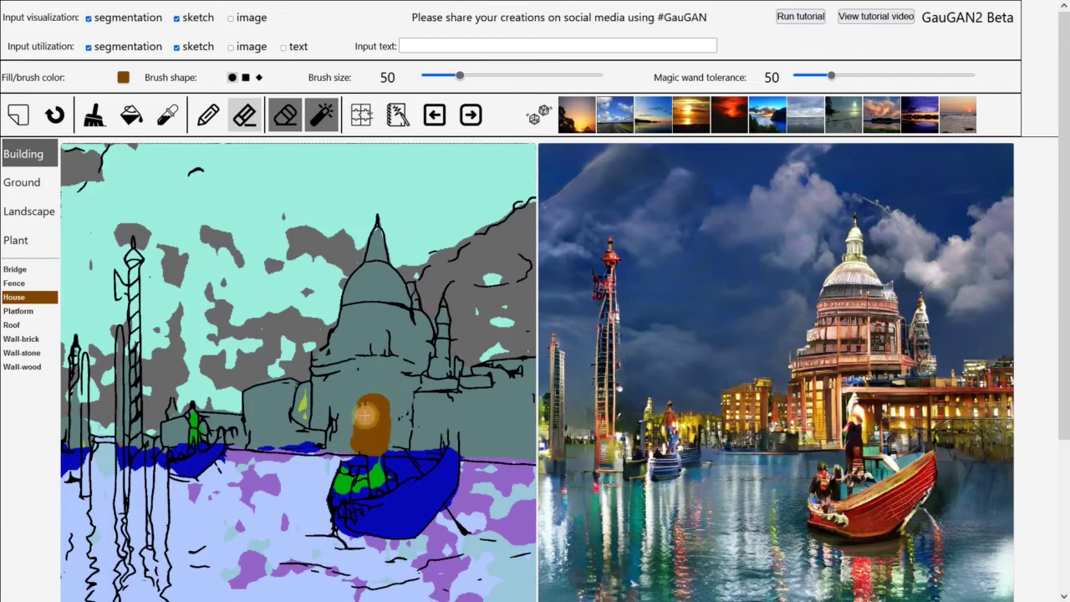
Step: Draw an arched doorway sketch line over the brown House patch
{"action": "left_click", "coordinate": [211, 117]}
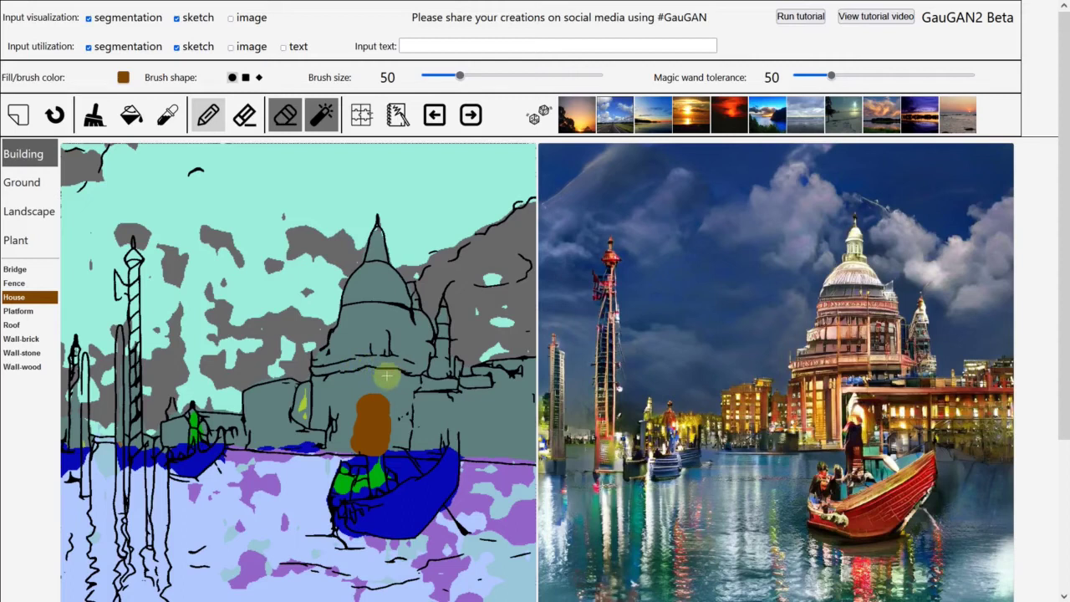
{"action": "mouse_move", "coordinate": [389, 413]}
{"action": "left_mouse_down"}
{"action": "mouse_move", "coordinate": [356, 417]}
{"action": "mouse_move", "coordinate": [355, 446]}
{"action": "mouse_move", "coordinate": [396, 427]}
{"action": "mouse_move", "coordinate": [336, 441]}
{"action": "mouse_move", "coordinate": [389, 443]}
{"action": "left_mouse_up"}
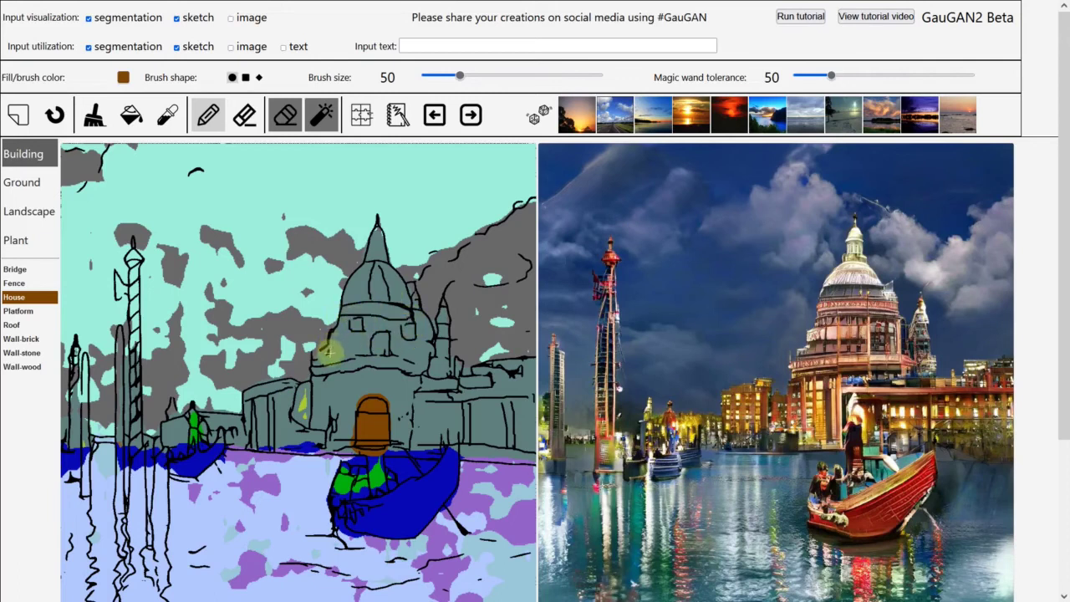
Step: Render the new doorway, then re-render without sketch input and again with it
{"action": "left_click", "coordinate": [473, 117]}
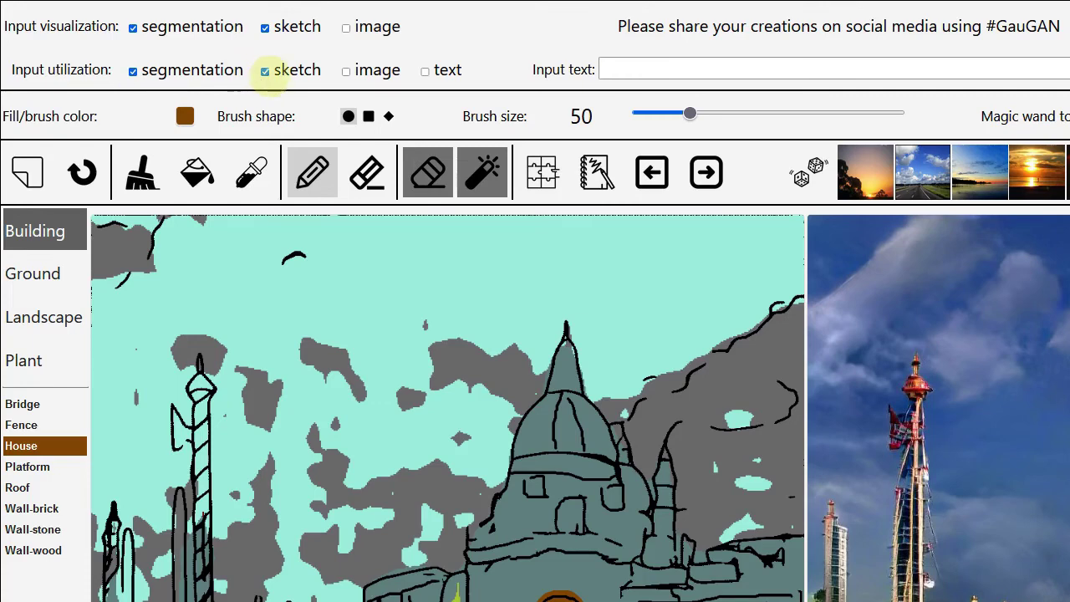
{"action": "left_click", "coordinate": [264, 73]}
{"action": "left_click", "coordinate": [706, 172]}
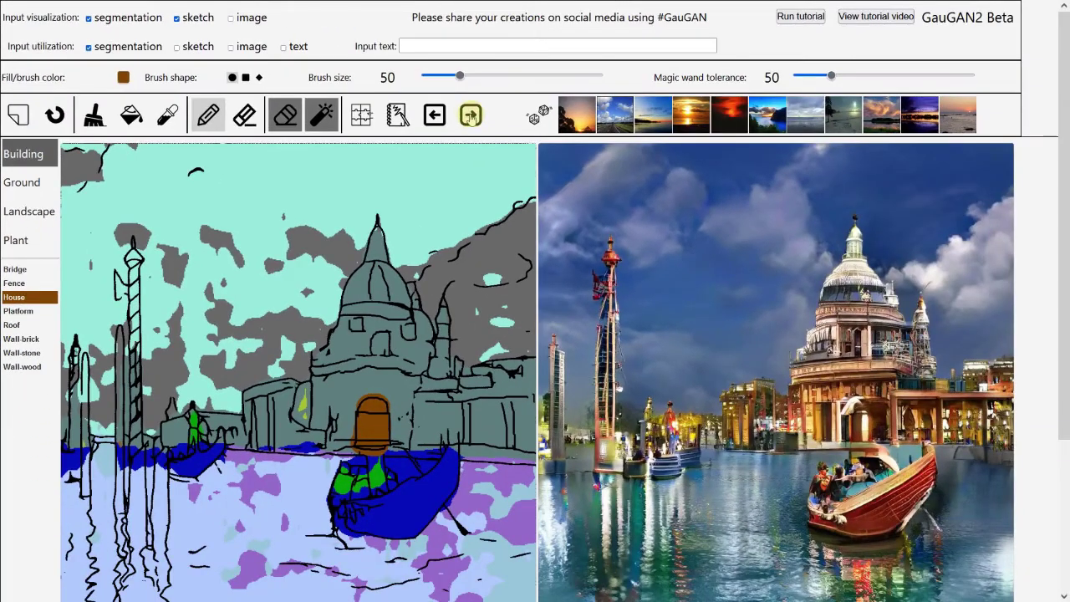
{"action": "left_click", "coordinate": [471, 115]}
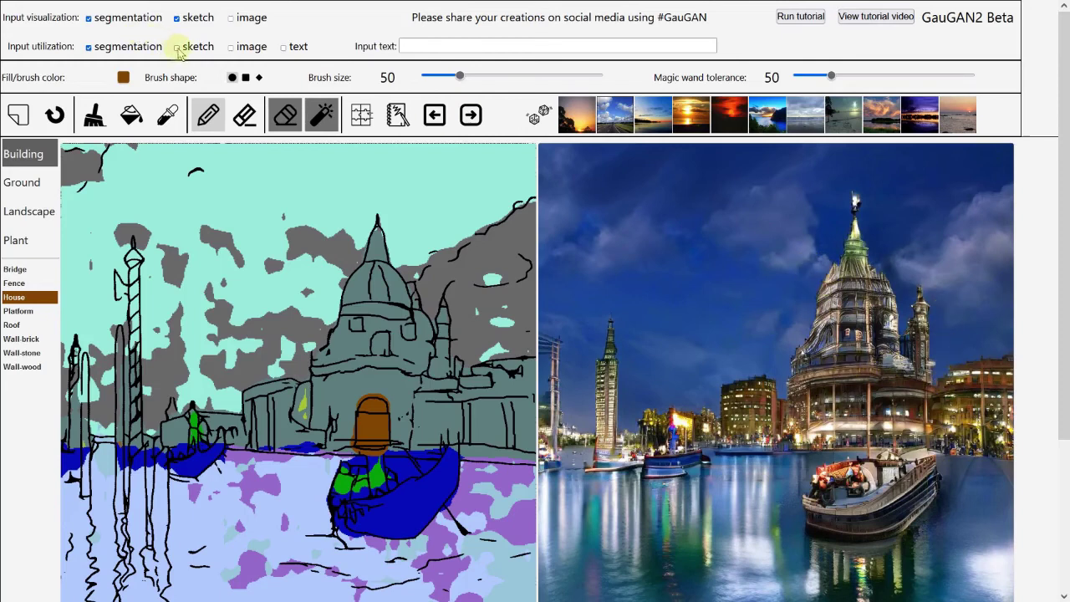
{"action": "left_click", "coordinate": [470, 116]}
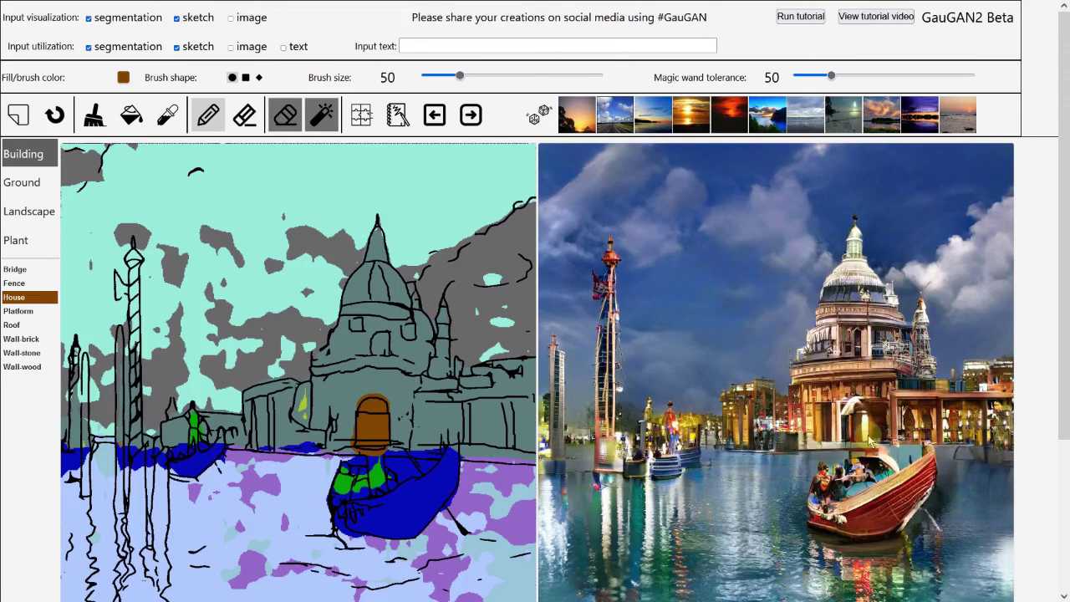
Step: Apply a darker sample style to the canal city render for a dusk look with lit buildings
{"action": "scroll", "coordinate": [866, 443], "scroll_direction": "down", "scroll_amount": 1}
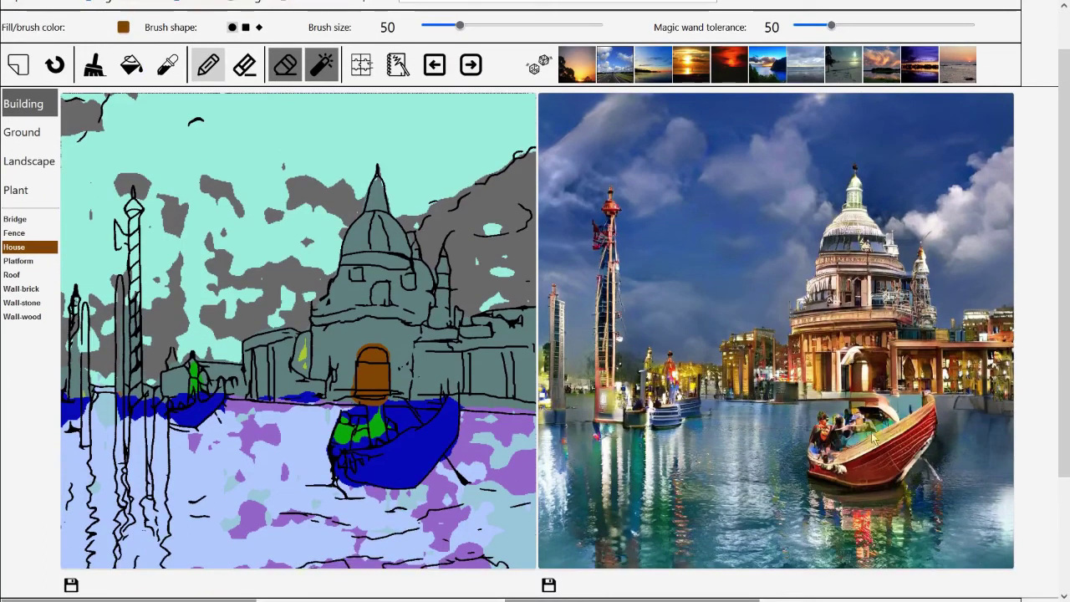
{"action": "left_click", "coordinate": [807, 73]}
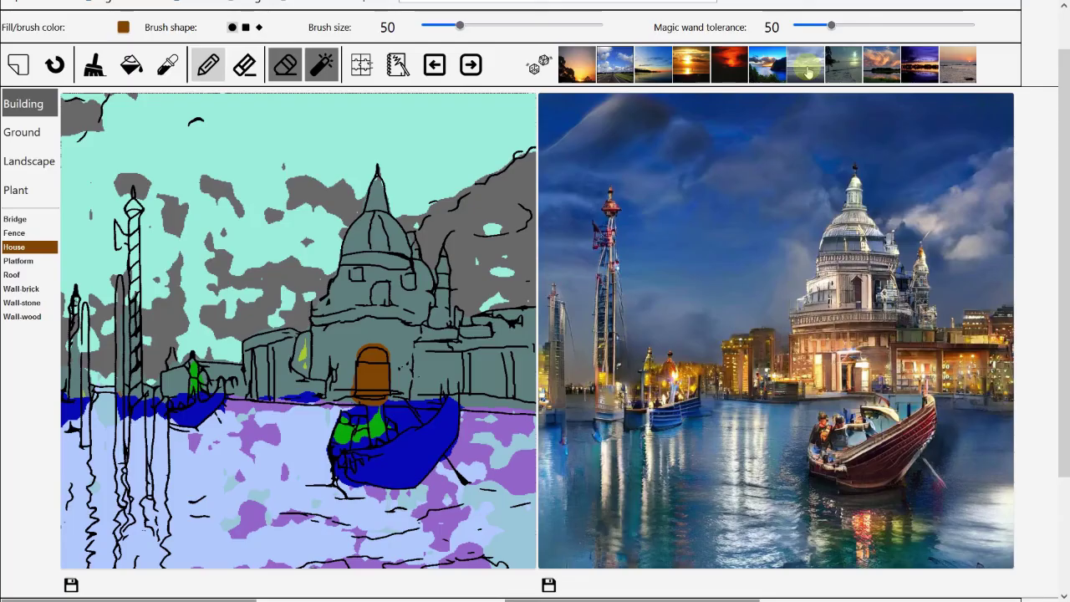